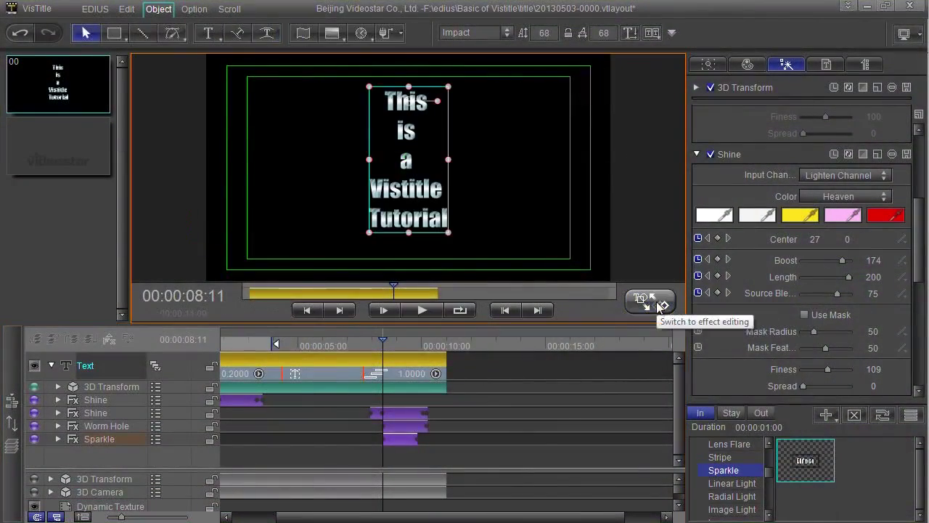
Step: Join the title's lines so 'This is a Vistitle Tutorial' reads on a single line
{"action": "double_click", "coordinate": [431, 109]}
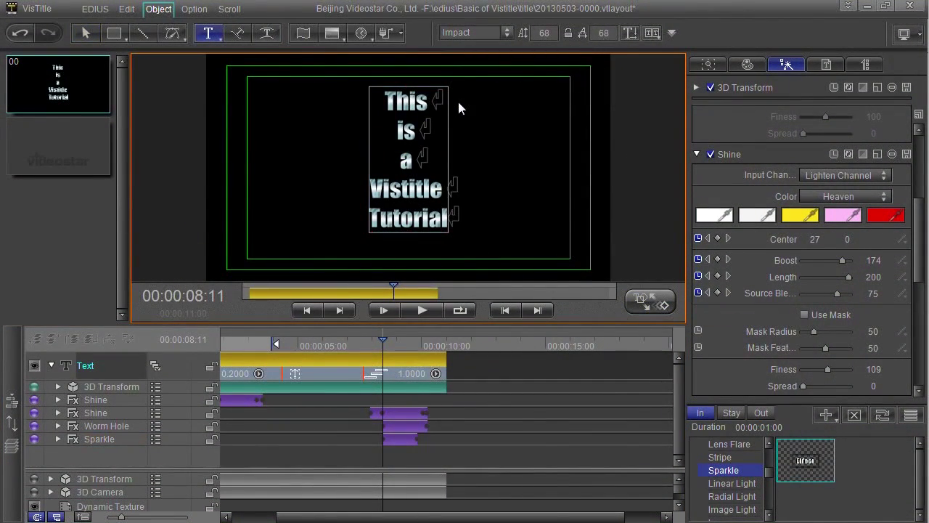
{"action": "key", "text": "End"}
{"action": "key", "text": "Delete"}
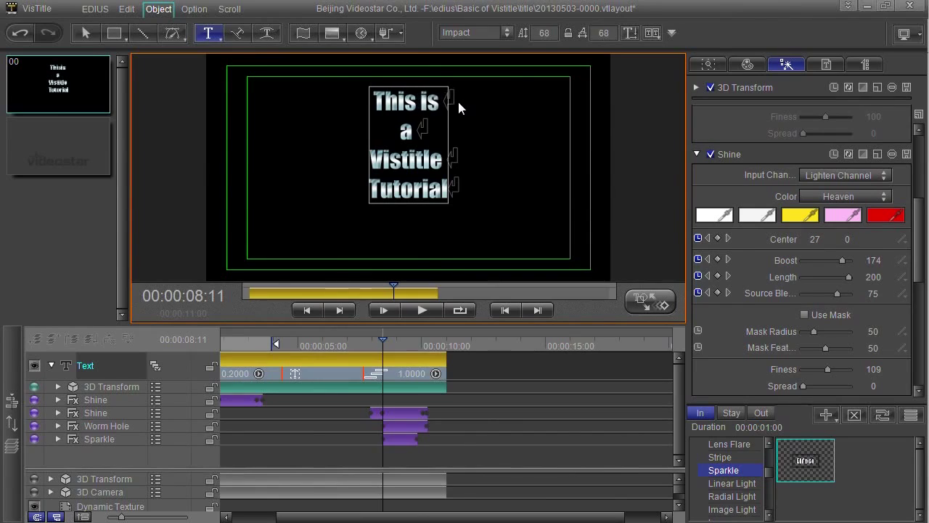
{"action": "key", "text": "Delete"}
{"action": "key", "text": "End"}
{"action": "key", "text": "Delete"}
{"action": "key", "text": "End"}
{"action": "key", "text": "Delete"}
Step: Move the title down to the lower third and centre it horizontally
{"action": "key", "text": "Escape"}
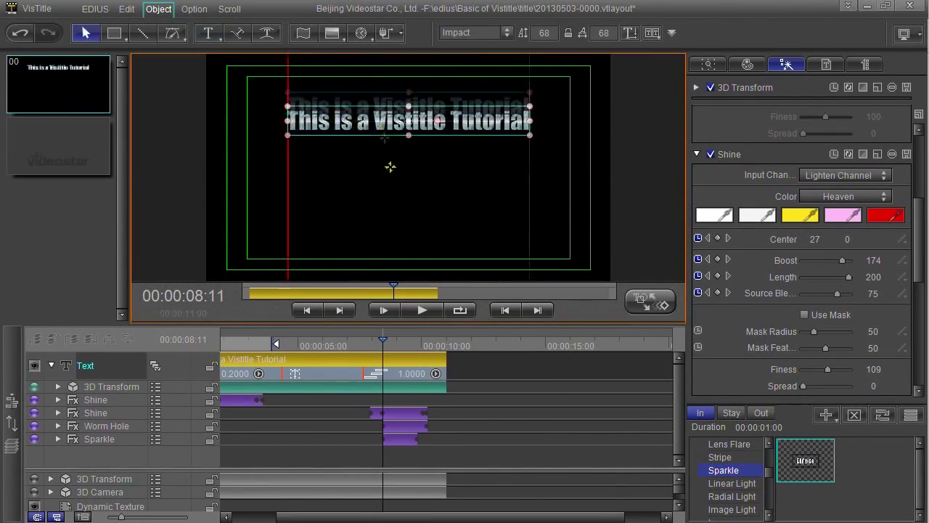
{"action": "left_click_drag", "start_coordinate": [390, 166], "coordinate": [371, 234]}
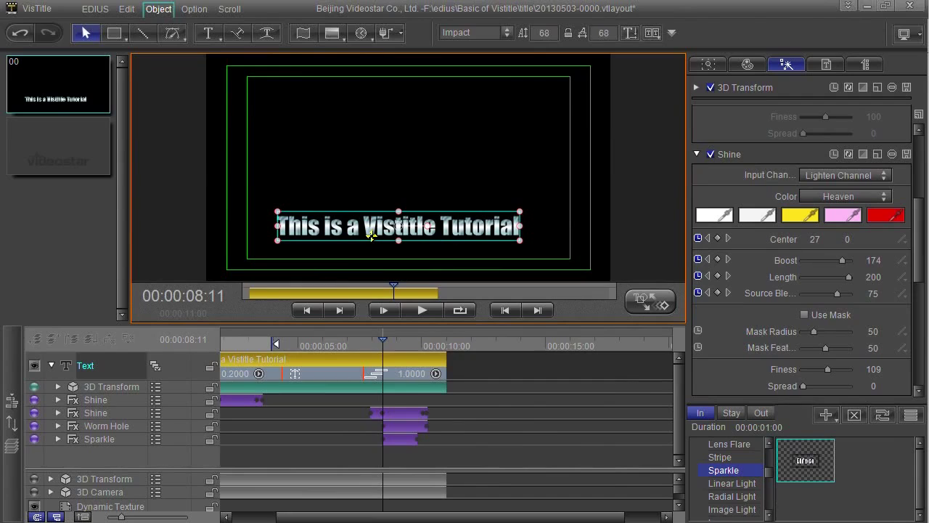
{"action": "key", "text": "ctrl+shift+h"}
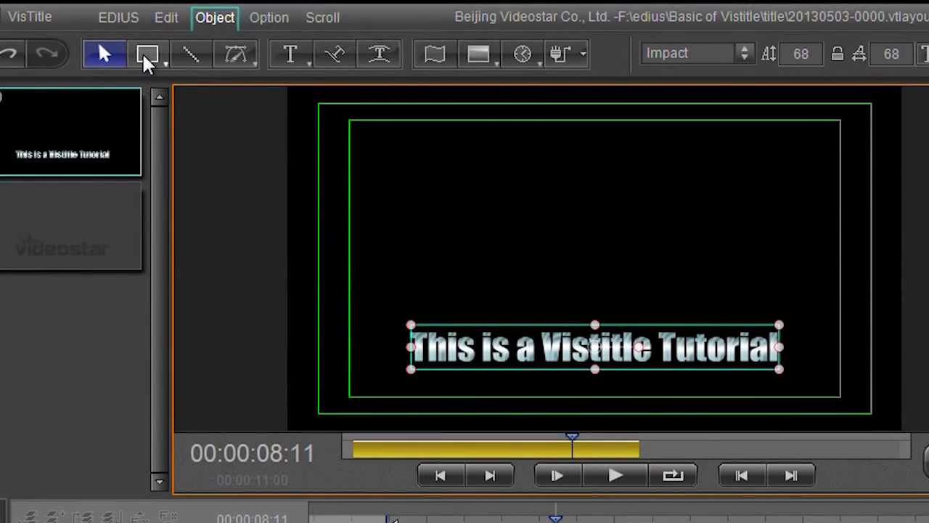
Step: Draw a wide rectangle across the lower third of the frame, over the title line
{"action": "left_click", "coordinate": [148, 55]}
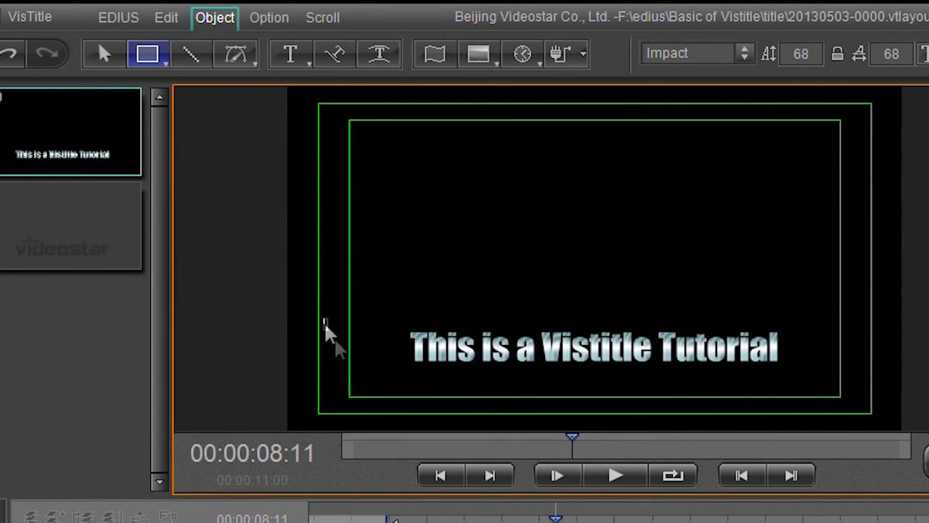
{"action": "left_click_drag", "start_coordinate": [323, 318], "coordinate": [853, 385]}
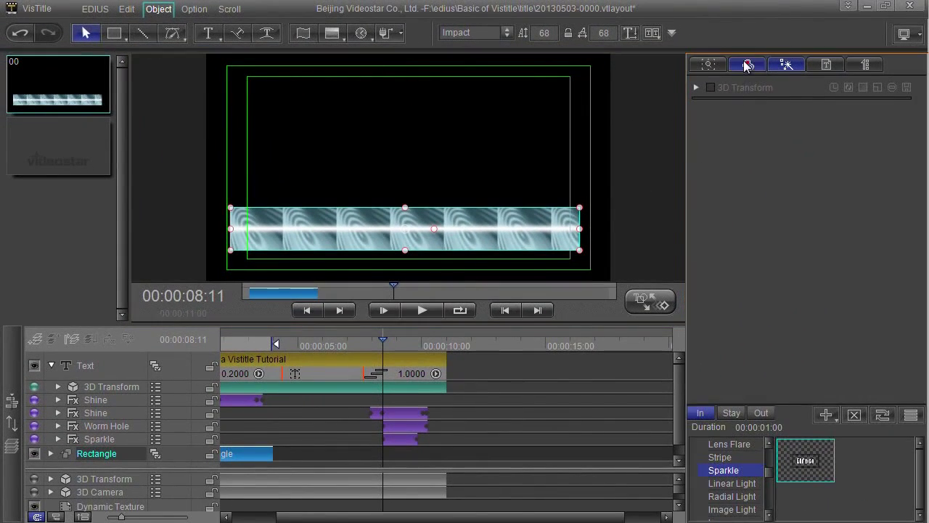
{"action": "left_click", "coordinate": [748, 65]}
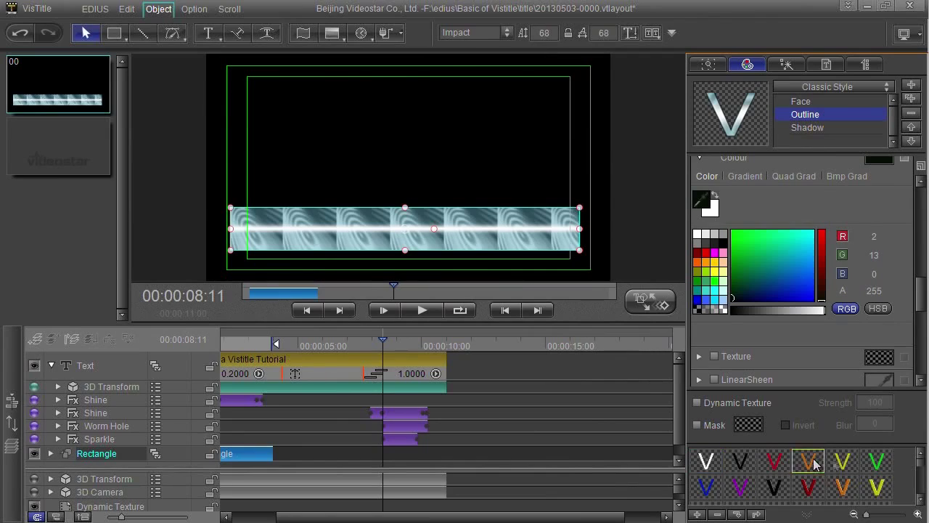
Step: Apply the orange, then the yellow-orange gradient shader preset to the rectangle
{"action": "scroll", "coordinate": [919, 465], "scroll_direction": "down", "scroll_amount": 2}
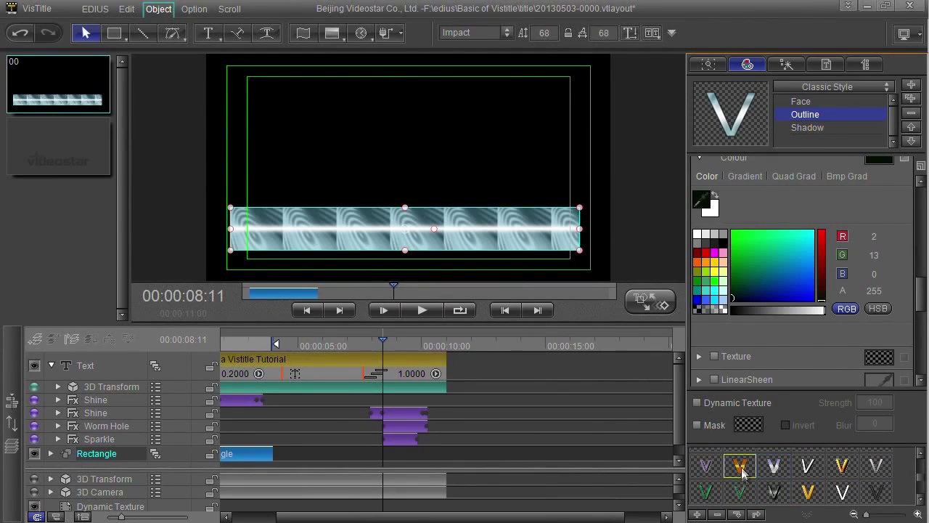
{"action": "left_click_drag", "start_coordinate": [740, 465], "coordinate": [444, 233]}
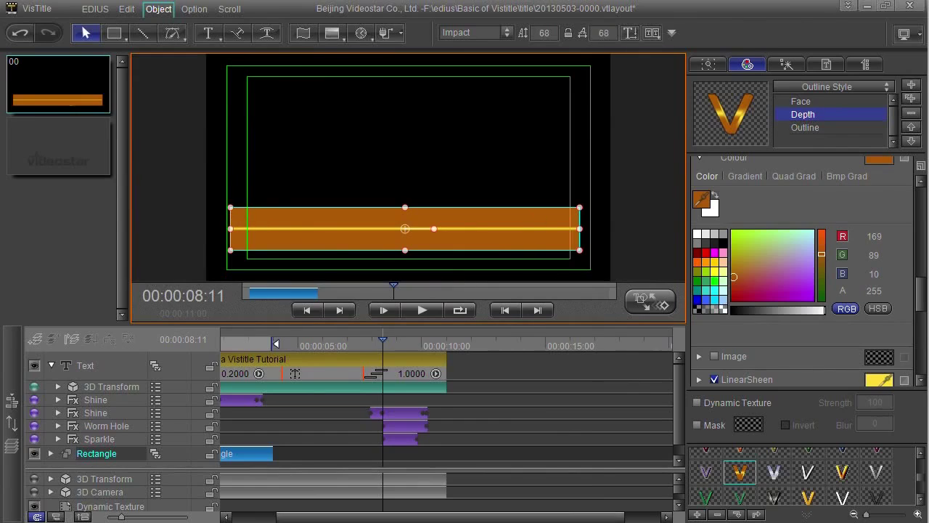
{"action": "left_click_drag", "start_coordinate": [812, 473], "coordinate": [464, 224]}
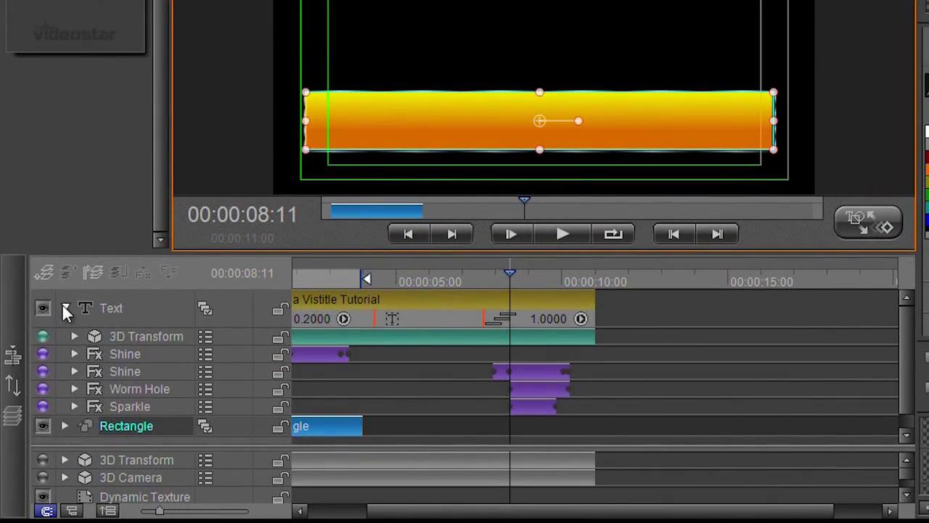
Step: Select the Rectangle layer and reorder it with Ctrl+Up so the title text renders above the bar
{"action": "left_click", "coordinate": [66, 308]}
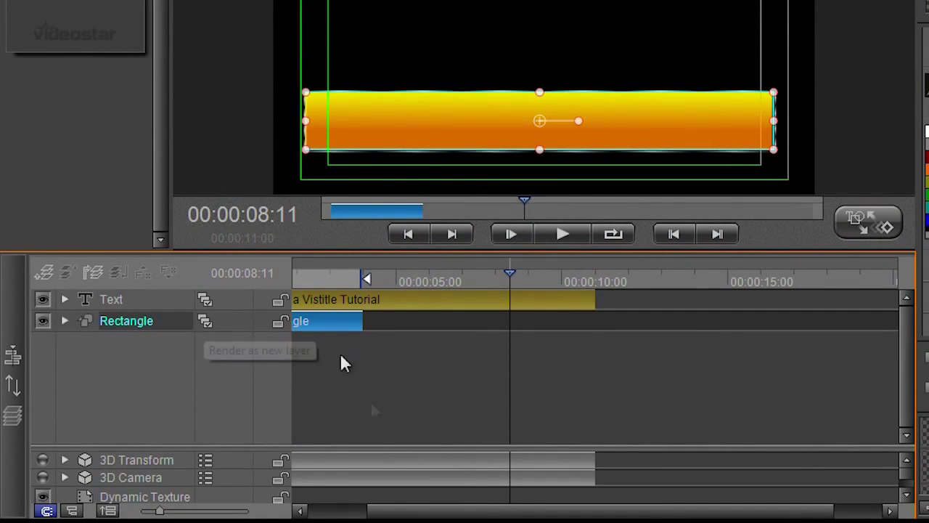
{"action": "left_click_drag", "start_coordinate": [412, 511], "coordinate": [354, 511]}
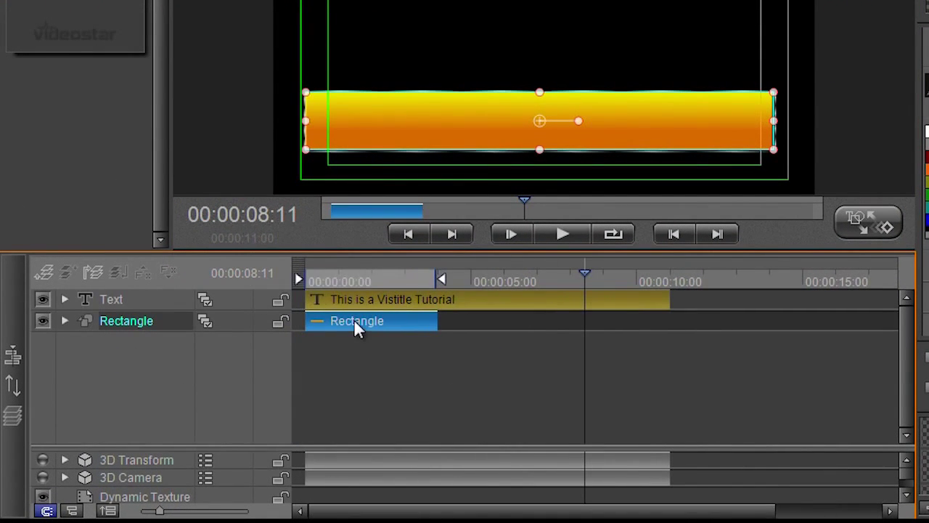
{"action": "left_click", "coordinate": [125, 298]}
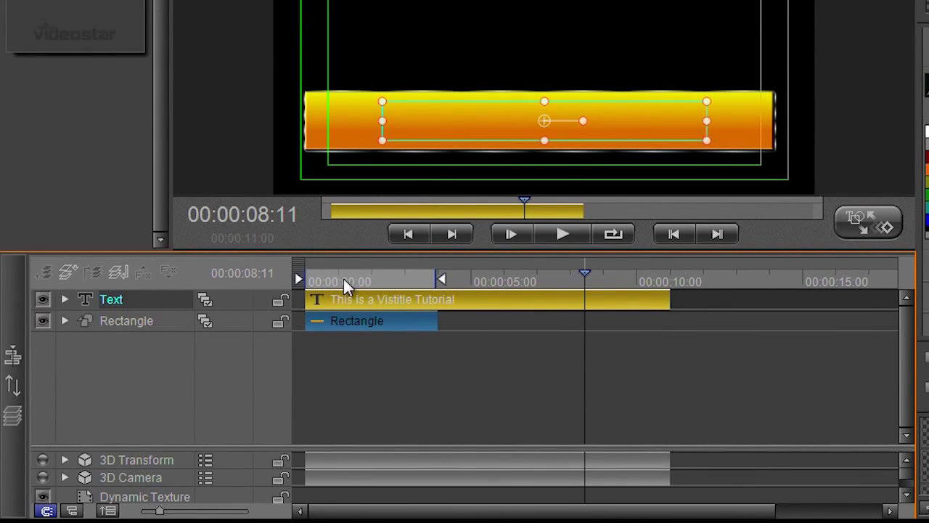
{"action": "mouse_move", "coordinate": [345, 276]}
{"action": "left_mouse_down"}
{"action": "mouse_move", "coordinate": [363, 276]}
{"action": "mouse_move", "coordinate": [342, 282]}
{"action": "left_mouse_up"}
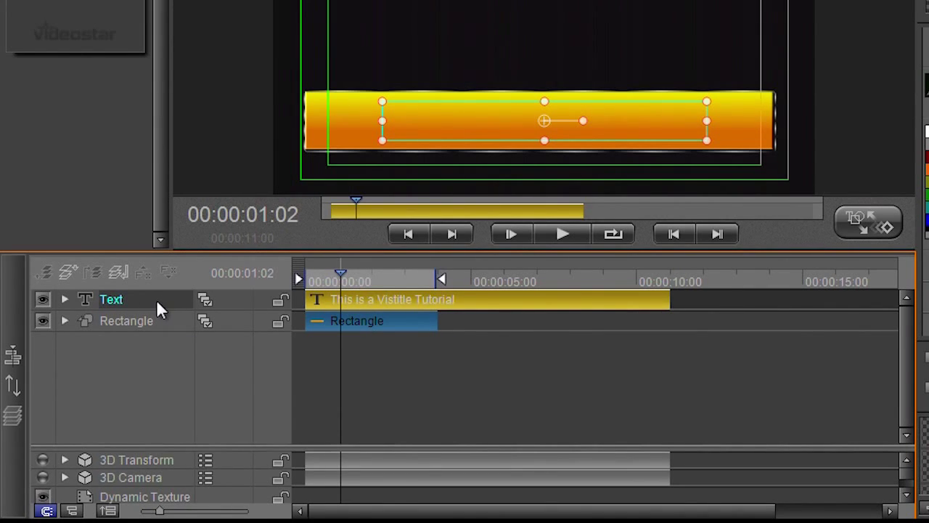
{"action": "left_click", "coordinate": [147, 320]}
{"action": "left_click", "coordinate": [159, 352]}
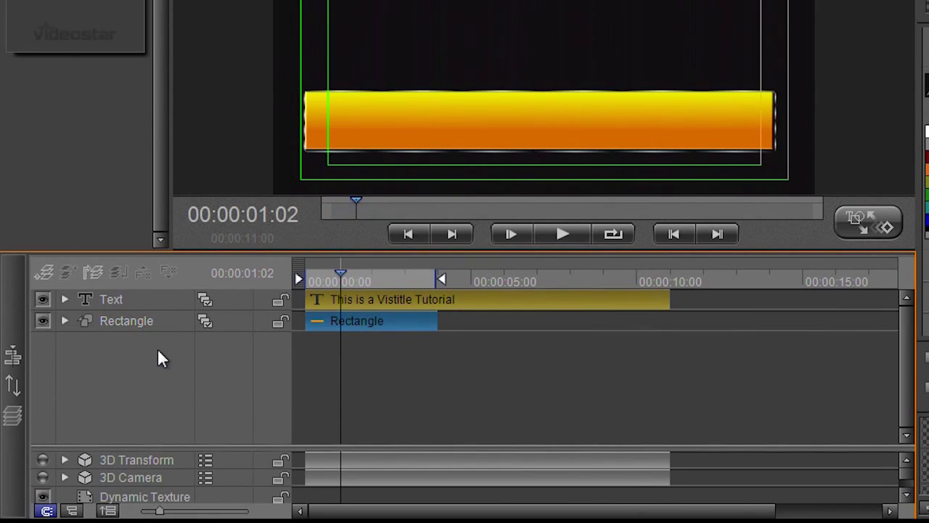
{"action": "left_click", "coordinate": [379, 322]}
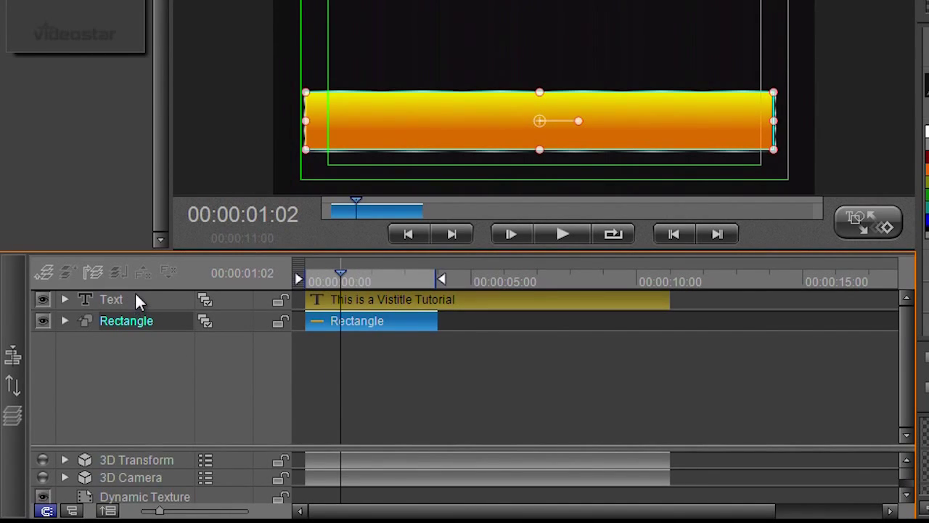
{"action": "key", "text": "ctrl+Up"}
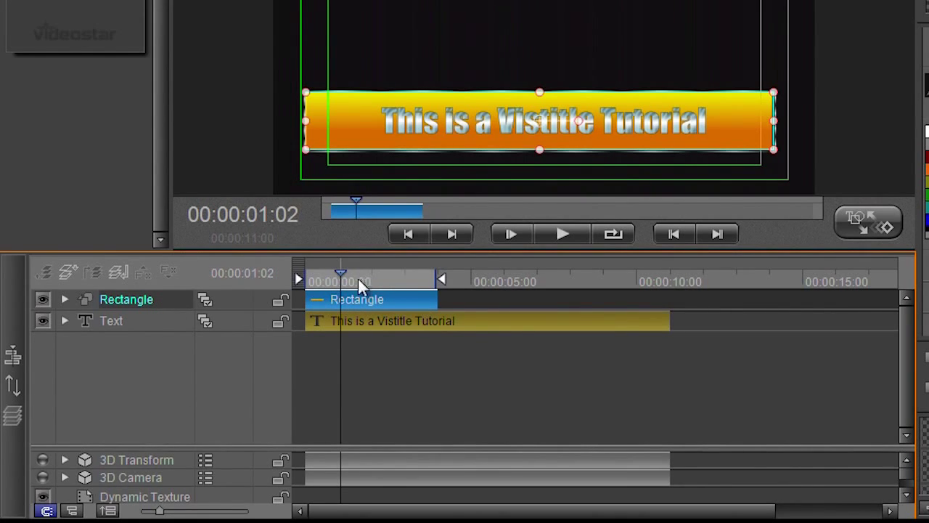
{"action": "left_click_drag", "start_coordinate": [358, 278], "coordinate": [311, 282]}
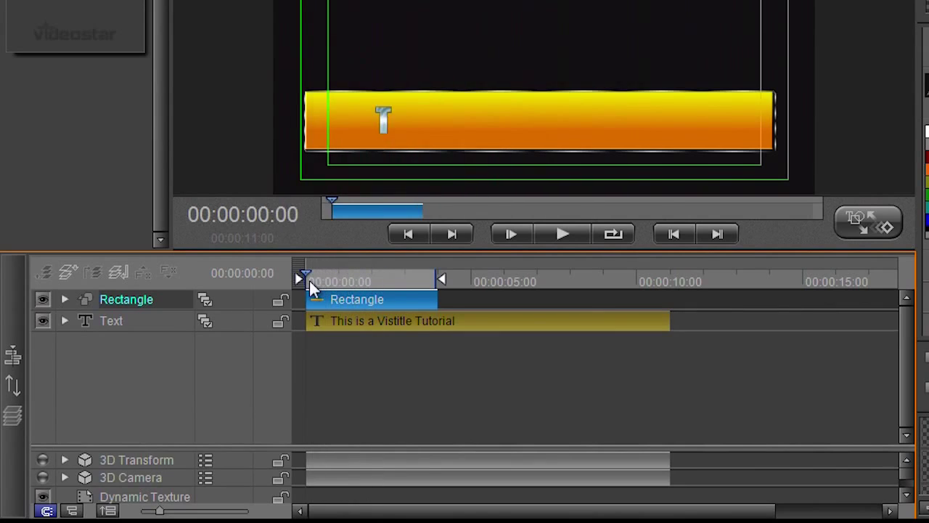
Step: Extend the Rectangle clip to about 10 seconds to match the Text clip, then replay the title
{"action": "left_click", "coordinate": [557, 238]}
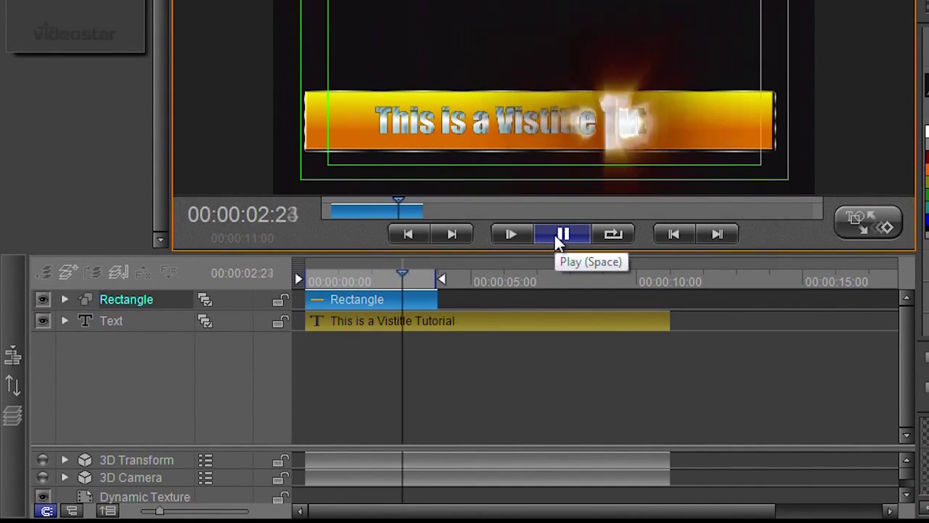
{"action": "left_click", "coordinate": [562, 233]}
{"action": "left_click_drag", "start_coordinate": [438, 299], "coordinate": [669, 305]}
{"action": "left_click", "coordinate": [448, 281]}
{"action": "left_click_drag", "start_coordinate": [444, 280], "coordinate": [314, 280]}
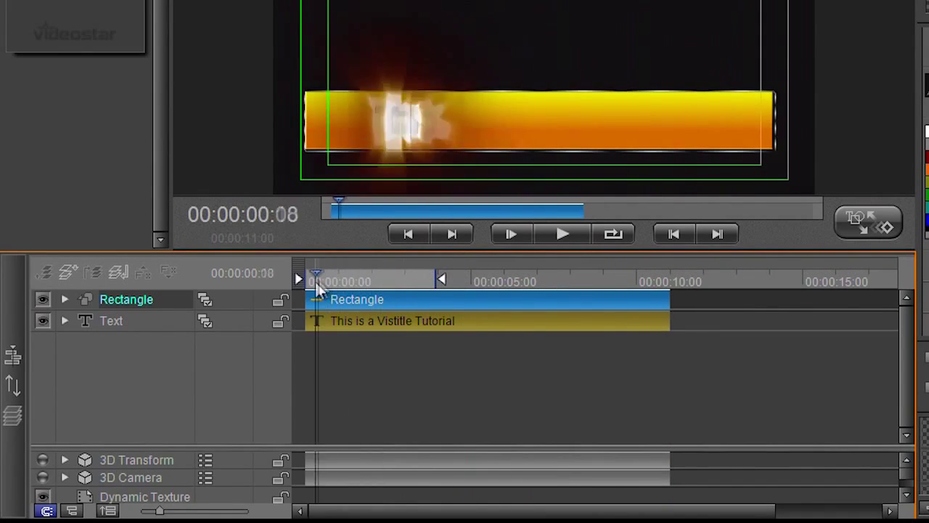
{"action": "left_click", "coordinate": [563, 235]}
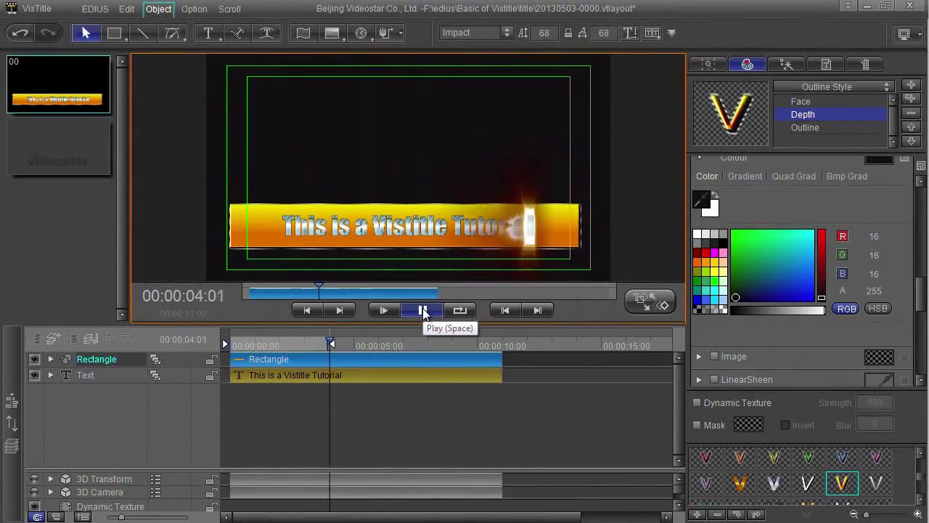
Step: Apply the silver, then the blue shader preset to the bar
{"action": "left_click", "coordinate": [425, 311]}
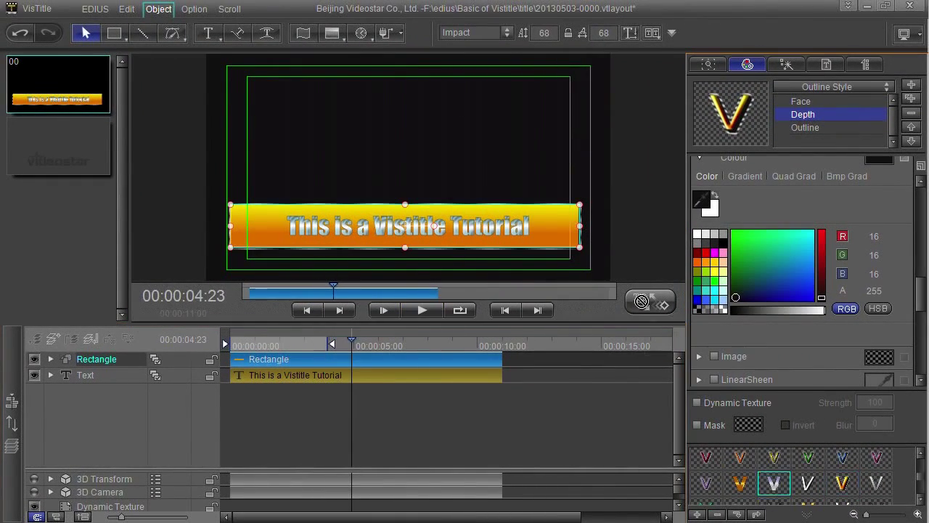
{"action": "left_click_drag", "start_coordinate": [781, 493], "coordinate": [407, 218]}
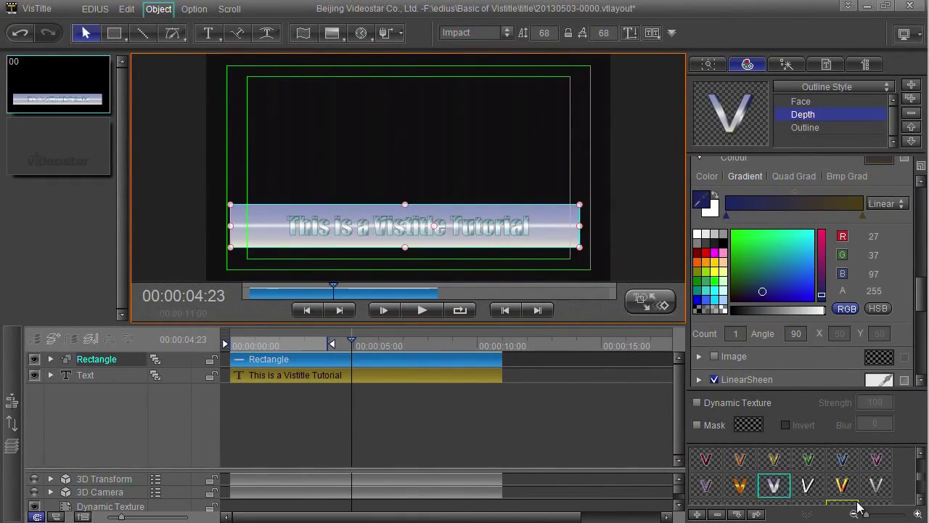
{"action": "left_click_drag", "start_coordinate": [842, 459], "coordinate": [435, 225]}
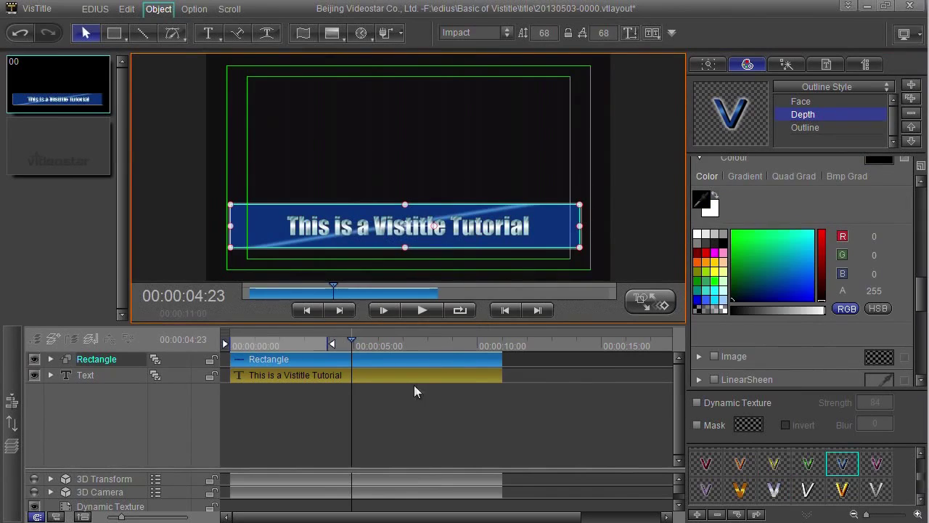
Step: Preview the light sweep across the bar and the ending burst
{"action": "mouse_move", "coordinate": [353, 347]}
{"action": "left_mouse_down"}
{"action": "mouse_move", "coordinate": [418, 352]}
{"action": "mouse_move", "coordinate": [251, 356]}
{"action": "mouse_move", "coordinate": [489, 363]}
{"action": "mouse_move", "coordinate": [351, 366]}
{"action": "left_mouse_up"}
{"action": "left_click", "coordinate": [422, 310]}
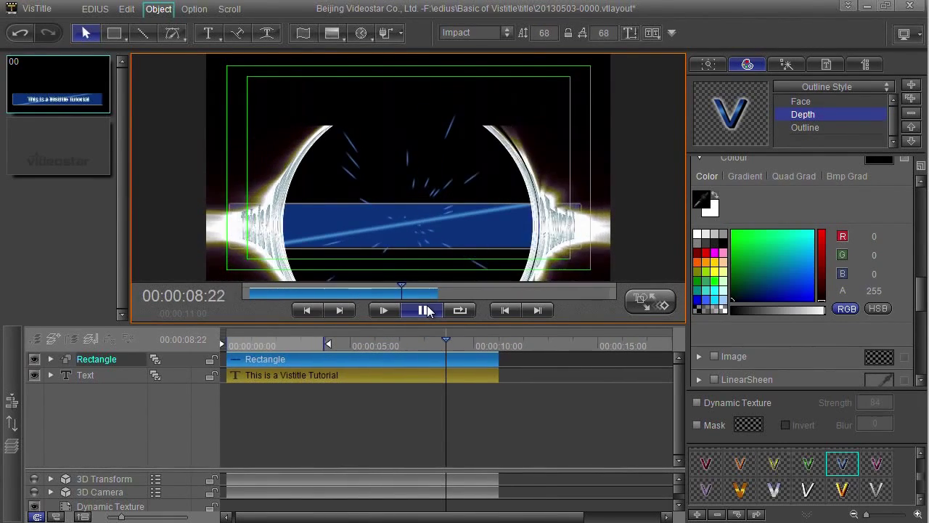
{"action": "left_click", "coordinate": [351, 365]}
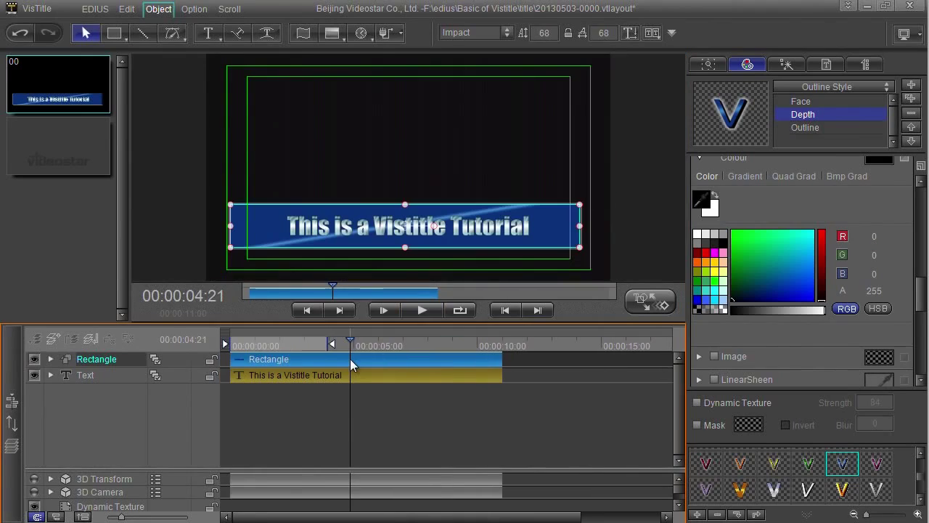
Step: Set the rectangle's 3D Transform transparency to 55
{"action": "left_click", "coordinate": [787, 64]}
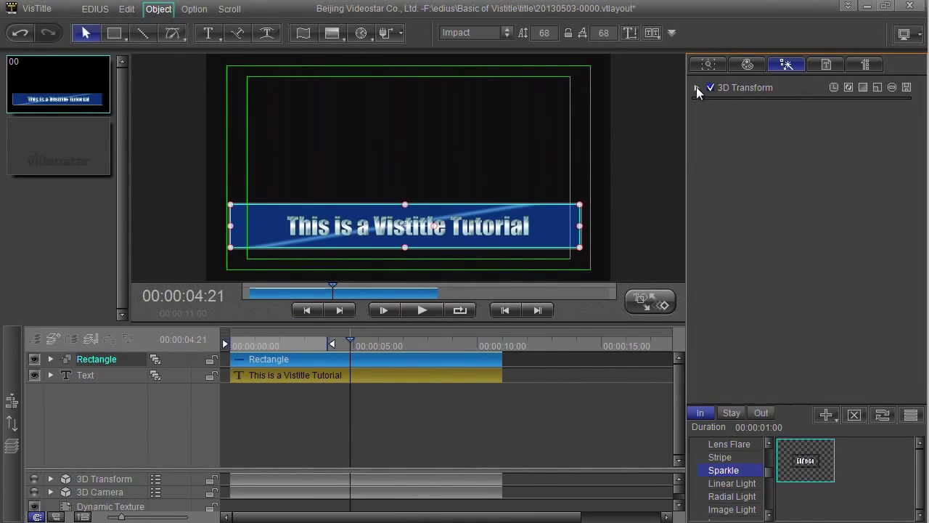
{"action": "left_click", "coordinate": [697, 88]}
{"action": "left_click_drag", "start_coordinate": [850, 296], "coordinate": [828, 295]}
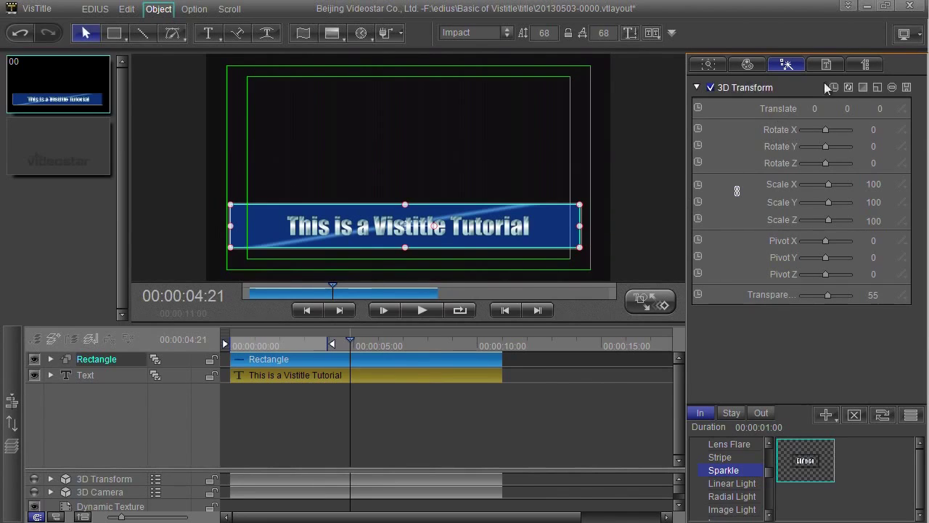
{"action": "left_click", "coordinate": [908, 7]}
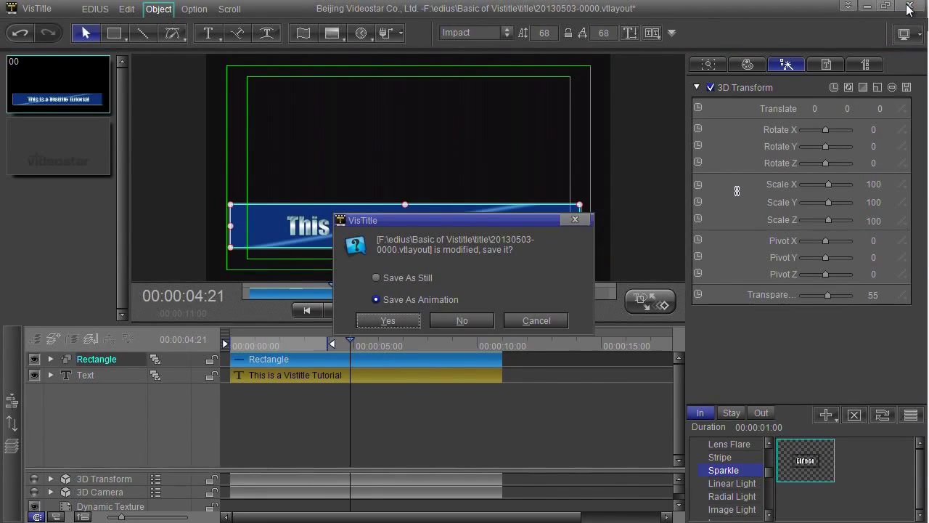
Step: Choose Save As Animation in the save-changes prompt
{"action": "left_click_drag", "start_coordinate": [459, 223], "coordinate": [469, 123]}
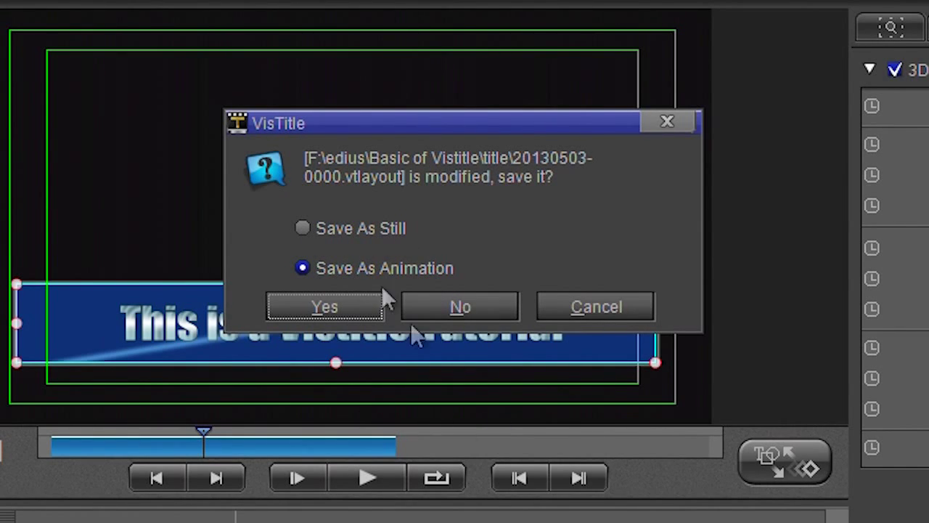
{"action": "left_click", "coordinate": [303, 226]}
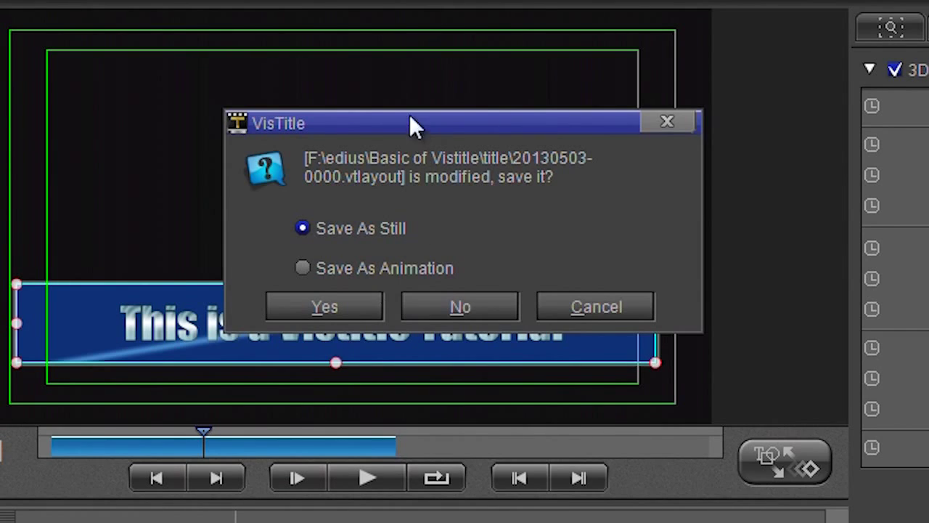
{"action": "left_click_drag", "start_coordinate": [412, 124], "coordinate": [670, 137]}
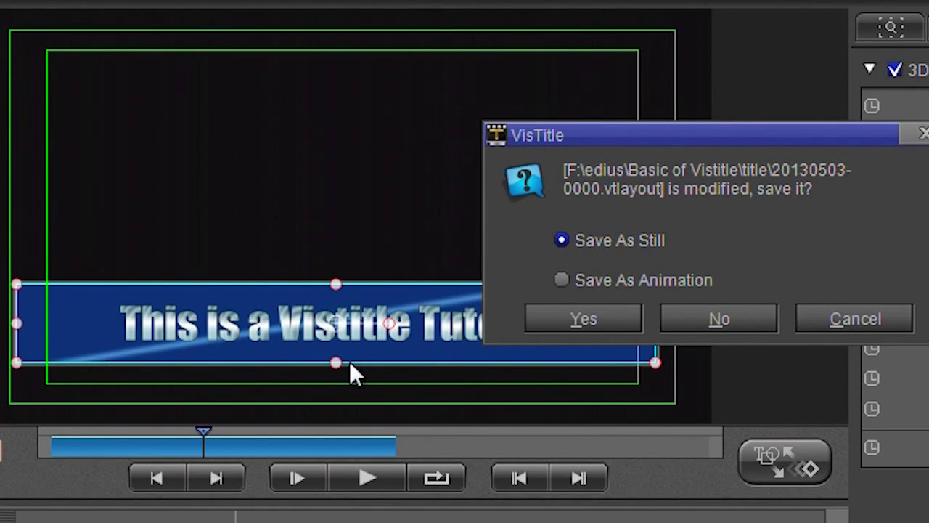
{"action": "left_click", "coordinate": [561, 280]}
Step: Confirm saving the title and play the updated title clip on track 2V
{"action": "left_click", "coordinate": [575, 319]}
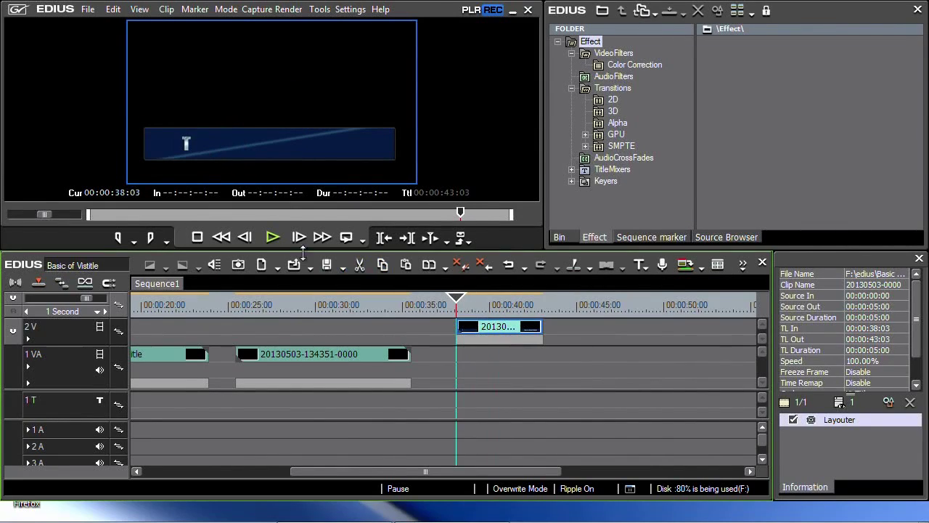
{"action": "left_click", "coordinate": [273, 238]}
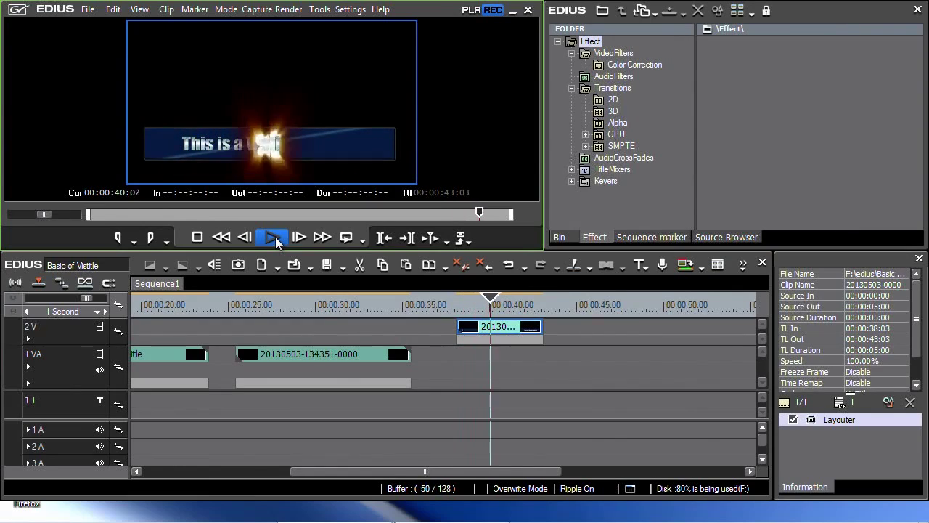
{"action": "left_click", "coordinate": [463, 305]}
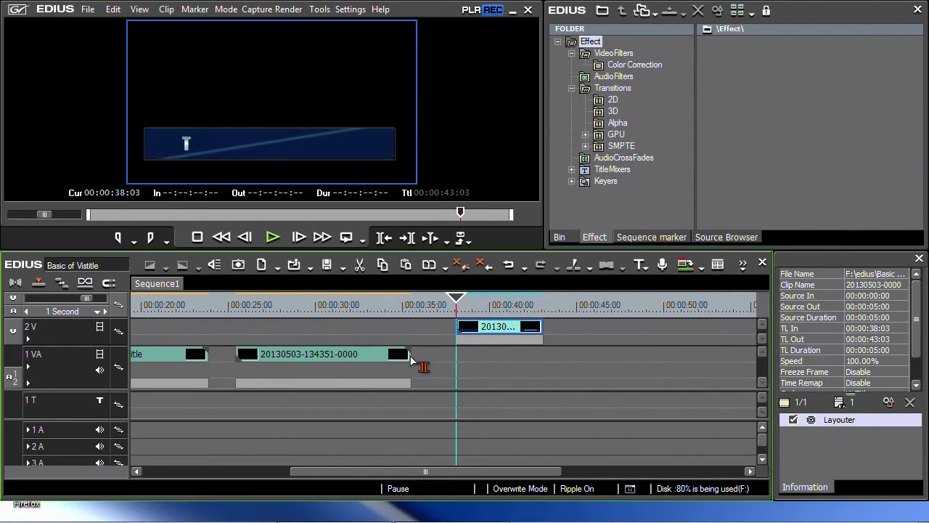
{"action": "left_click", "coordinate": [561, 236]}
Step: Create a new red Color Matte clip in the Bin
{"action": "left_click", "coordinate": [693, 11]}
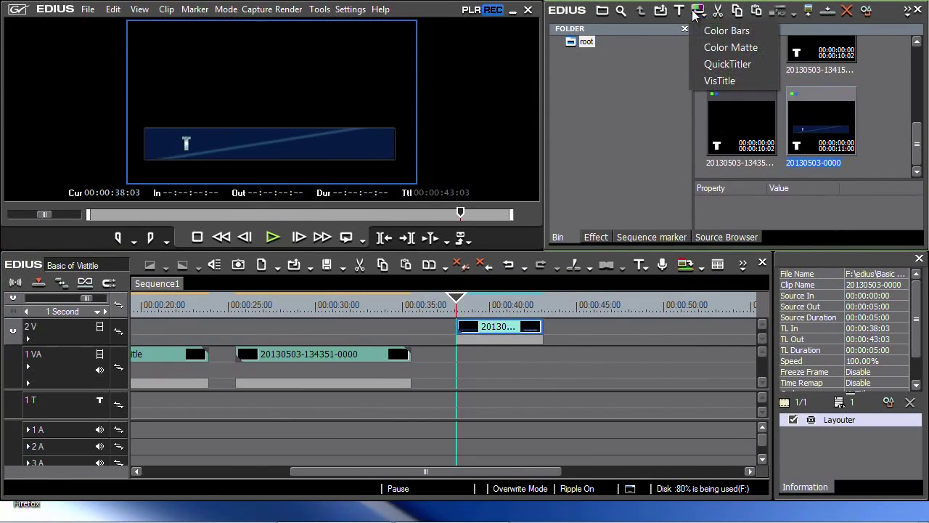
{"action": "left_click", "coordinate": [731, 48]}
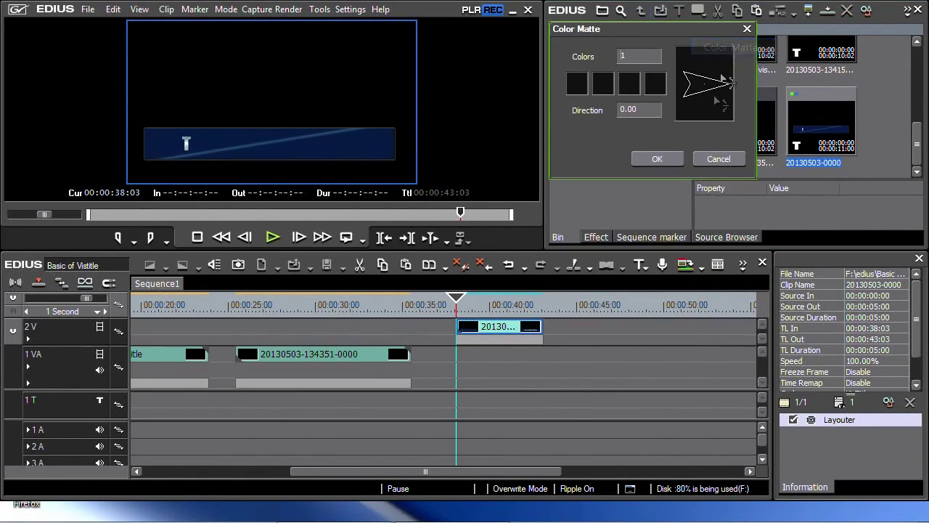
{"action": "left_click", "coordinate": [601, 90]}
{"action": "left_click_drag", "start_coordinate": [655, 100], "coordinate": [610, 68]}
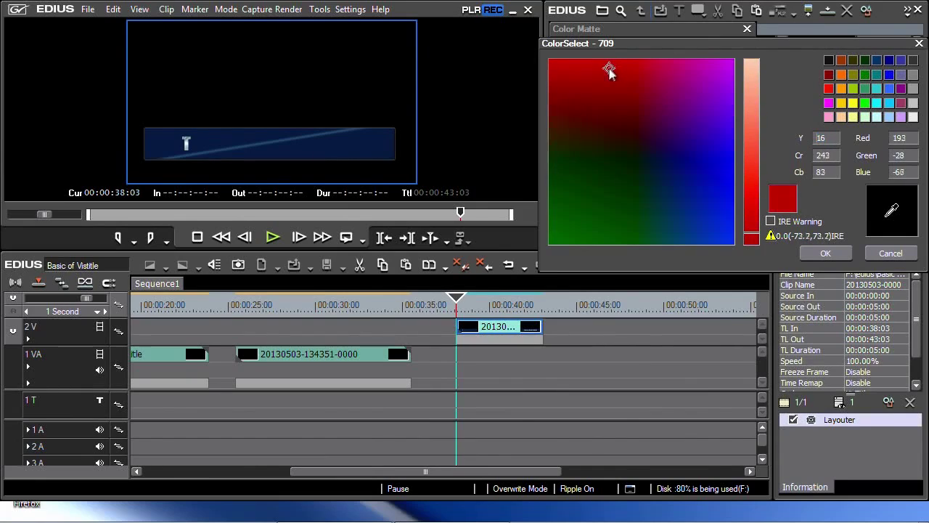
{"action": "left_click", "coordinate": [824, 254]}
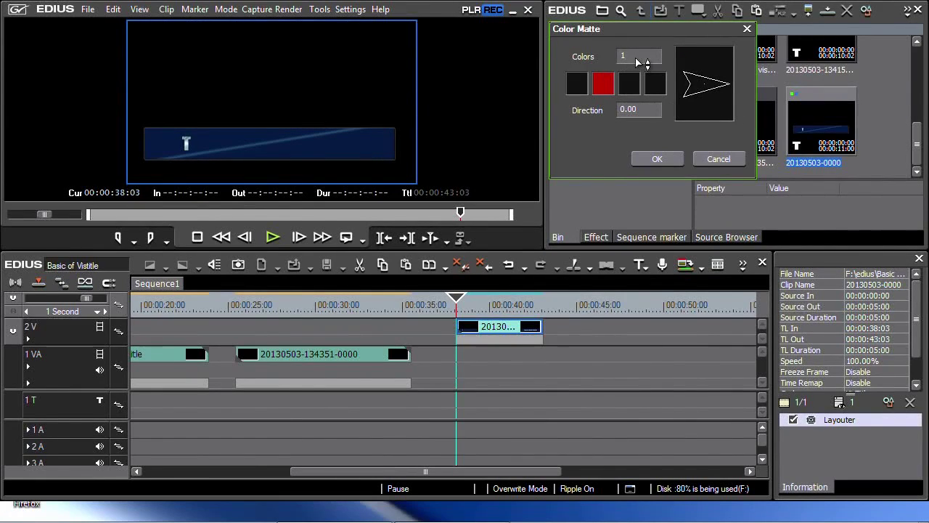
{"action": "left_click", "coordinate": [647, 59]}
{"action": "left_click", "coordinate": [657, 159]}
Step: Place the red matte on 1 VA under the title and reopen the title clip
{"action": "left_click_drag", "start_coordinate": [741, 124], "coordinate": [458, 361]}
{"action": "left_click_drag", "start_coordinate": [464, 303], "coordinate": [493, 304]}
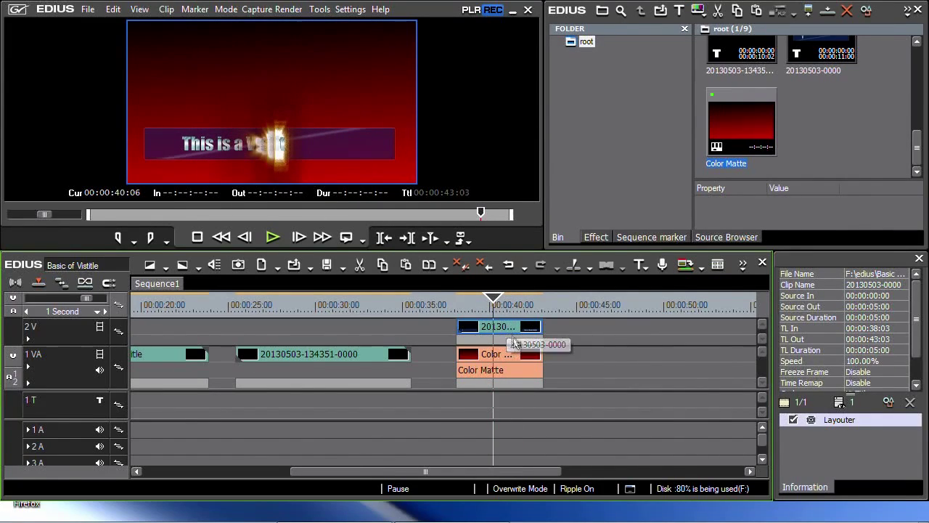
{"action": "left_click", "coordinate": [509, 331]}
{"action": "double_click", "coordinate": [508, 330]}
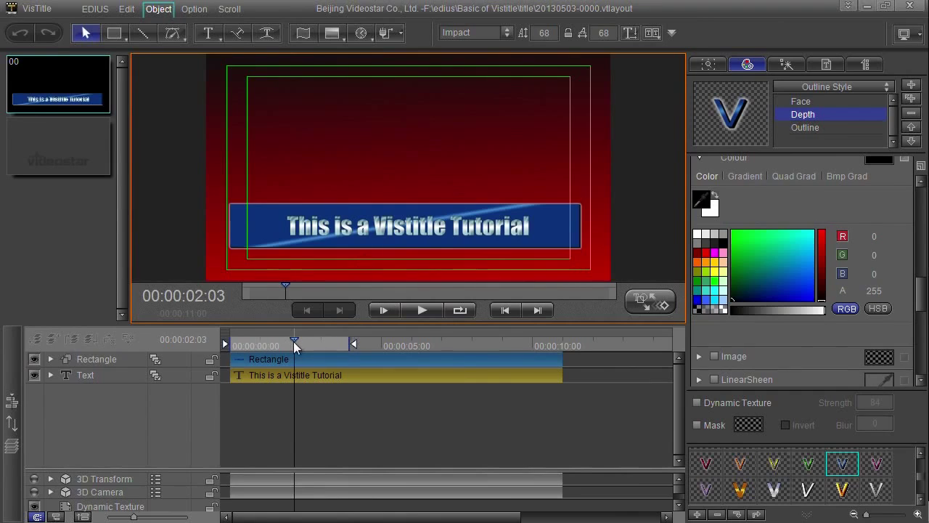
Step: Give the title text's depth a dark red sampled from the red background
{"action": "left_click_drag", "start_coordinate": [294, 347], "coordinate": [332, 359]}
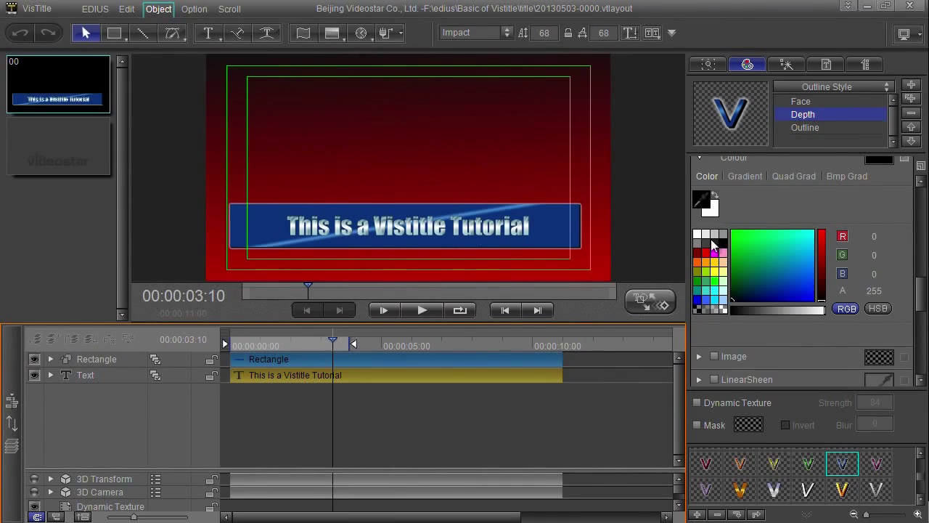
{"action": "left_click", "coordinate": [769, 243]}
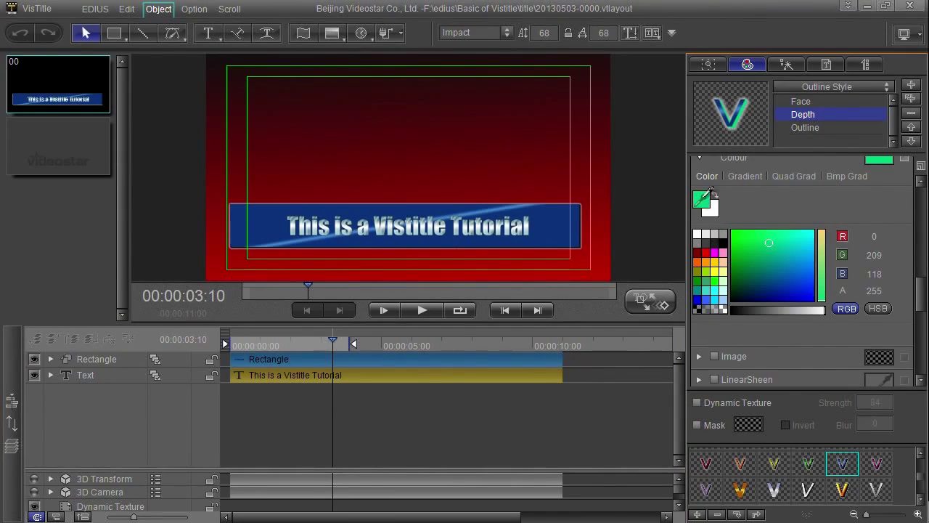
{"action": "left_click", "coordinate": [583, 272]}
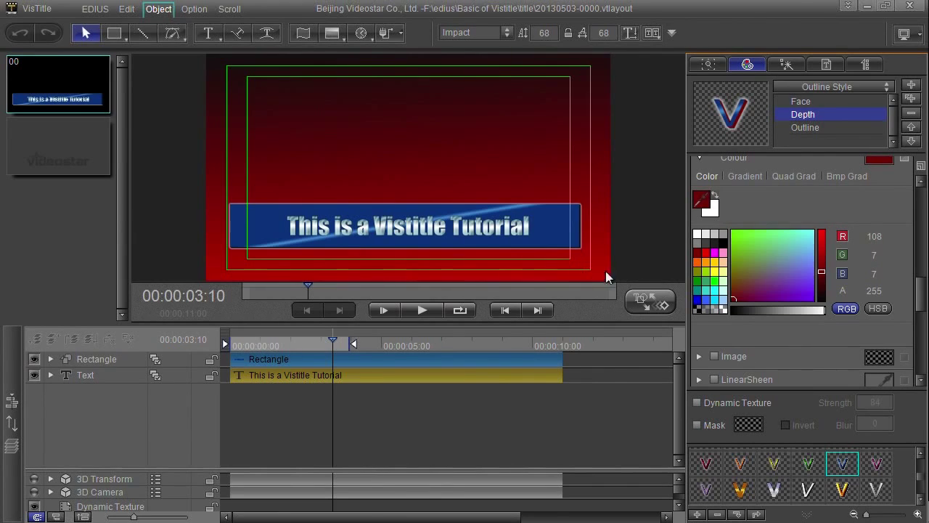
Step: Play the title animation preview, then leave VisTitle for EDIUS
{"action": "left_click", "coordinate": [422, 310]}
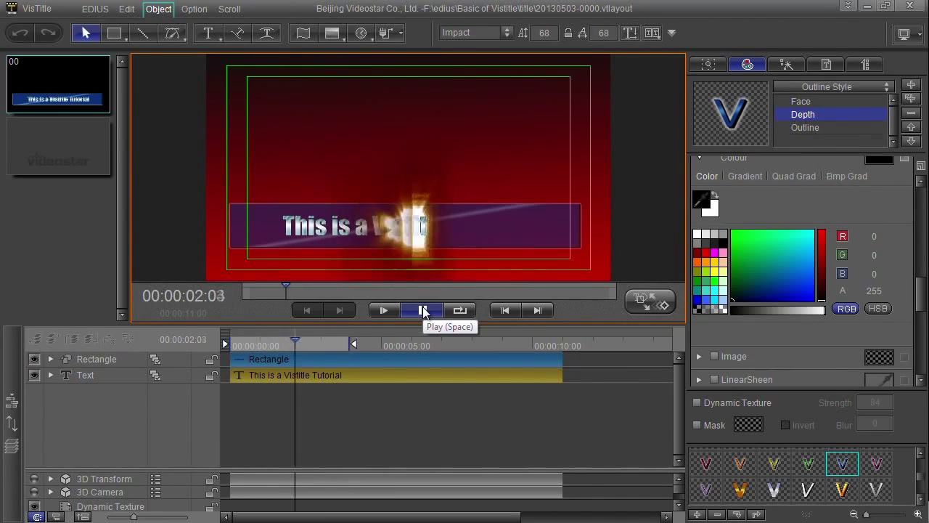
{"action": "left_click_drag", "start_coordinate": [436, 345], "coordinate": [326, 353]}
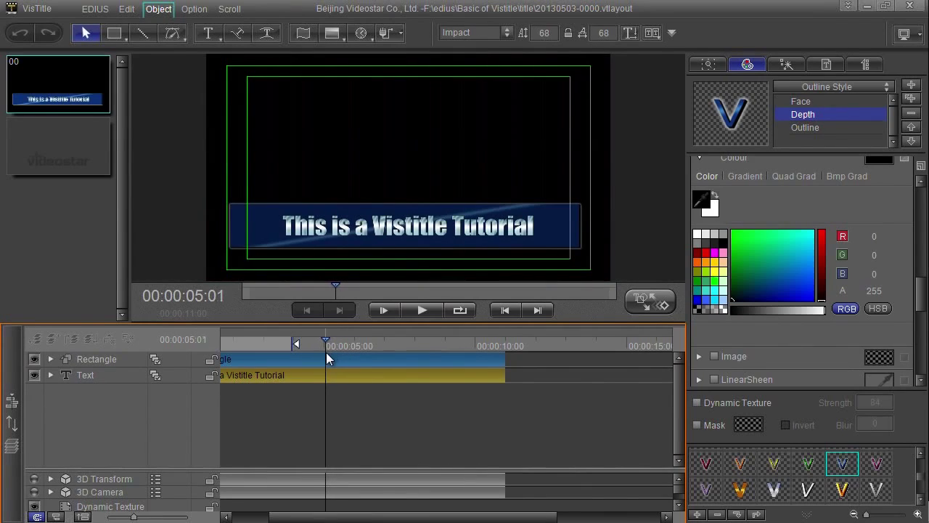
{"action": "left_click", "coordinate": [865, 6]}
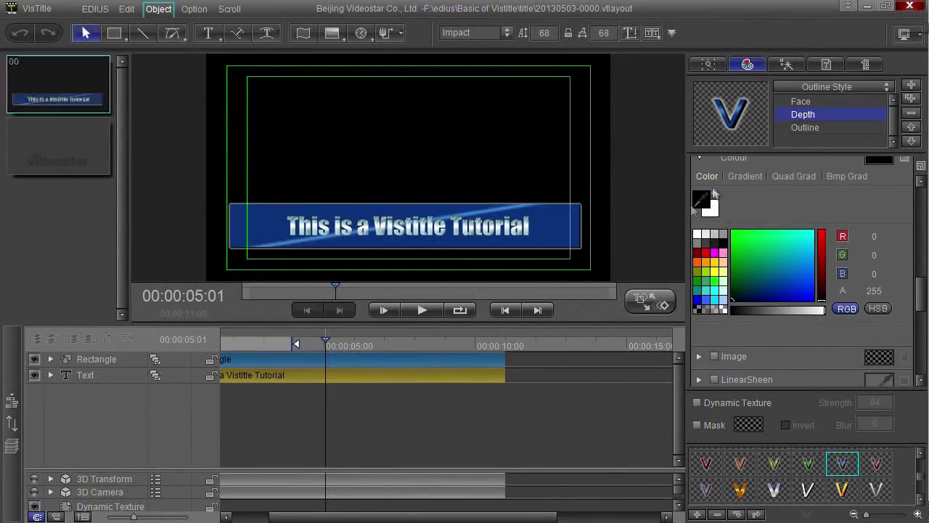
Step: Stretch the 2V title clip and 1VA Color Matte to 00:00:11:00, then open the matte's settings
{"action": "left_click", "coordinate": [914, 9]}
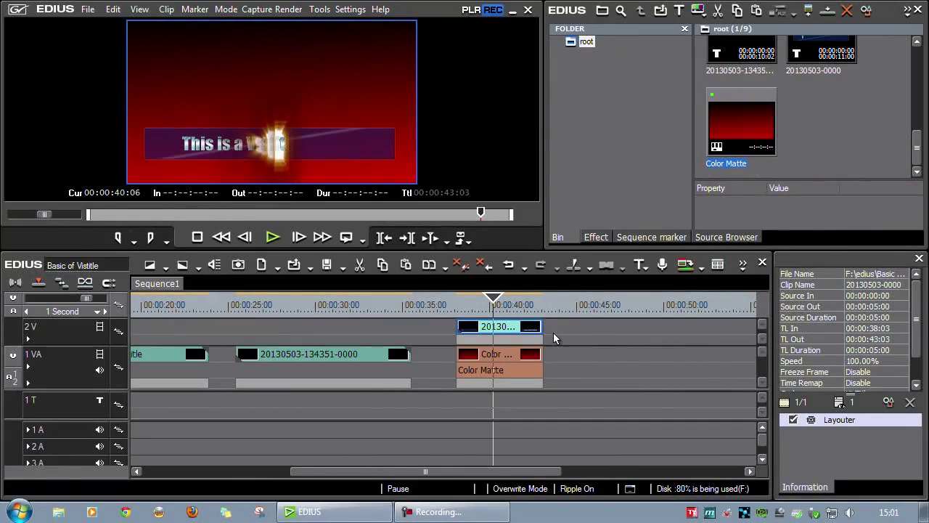
{"action": "left_click_drag", "start_coordinate": [541, 327], "coordinate": [693, 330]}
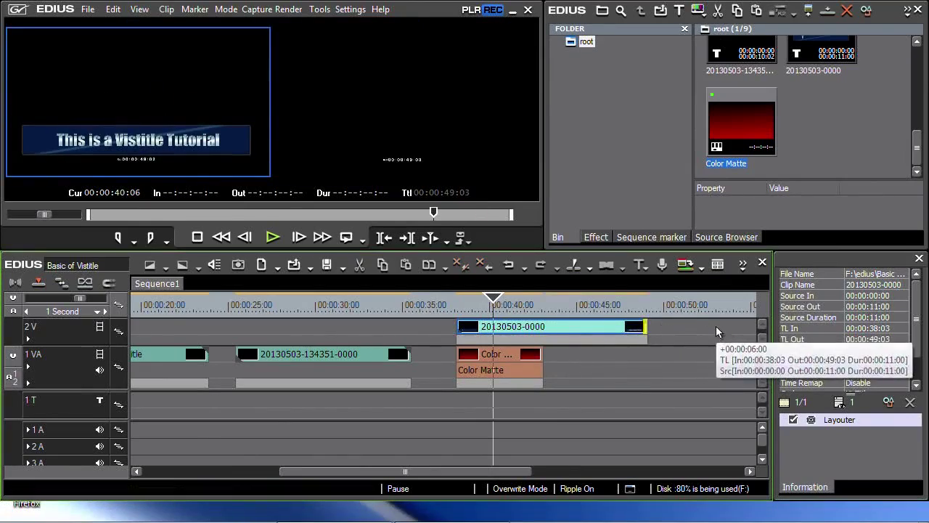
{"action": "left_click_drag", "start_coordinate": [543, 365], "coordinate": [655, 366]}
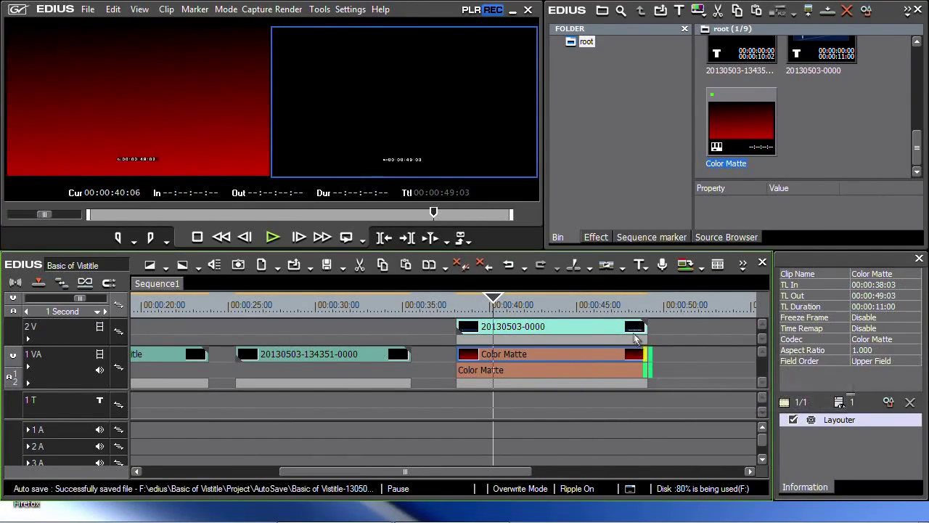
{"action": "left_click_drag", "start_coordinate": [494, 305], "coordinate": [567, 305]}
{"action": "double_click", "coordinate": [519, 359]}
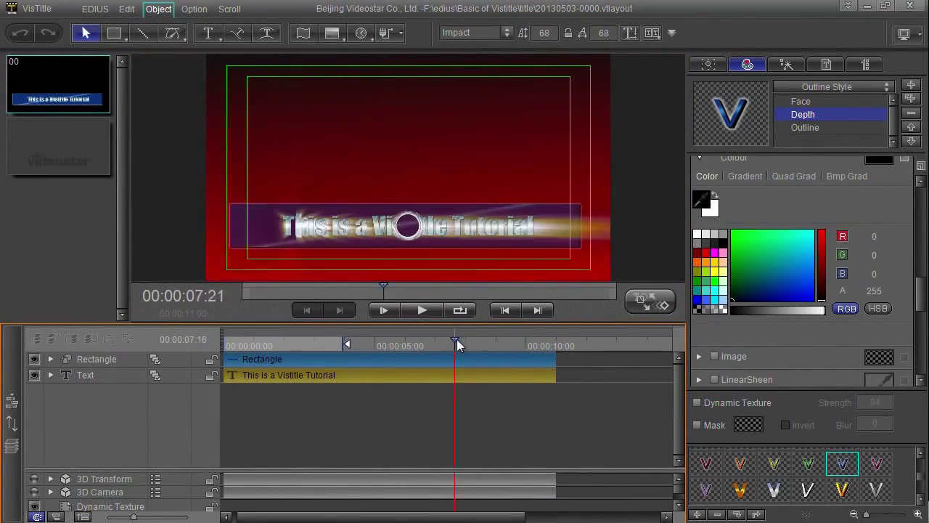
Step: Draw a full-frame rectangle as the title's background
{"action": "left_click", "coordinate": [297, 358]}
{"action": "left_click", "coordinate": [324, 370]}
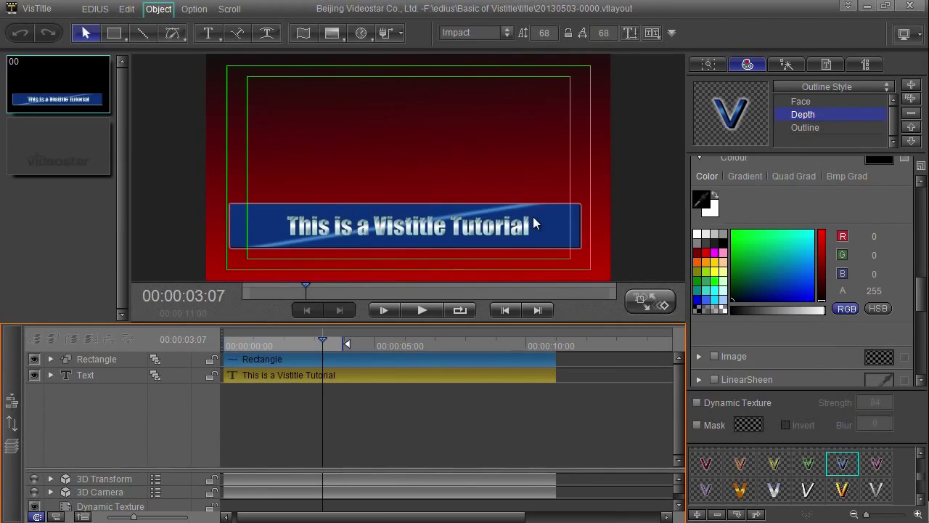
{"action": "left_click", "coordinate": [116, 34]}
{"action": "mouse_move", "coordinate": [168, 61]}
{"action": "left_mouse_down"}
{"action": "mouse_move", "coordinate": [218, 121]}
{"action": "mouse_move", "coordinate": [592, 281]}
{"action": "mouse_move", "coordinate": [625, 282]}
{"action": "left_mouse_up"}
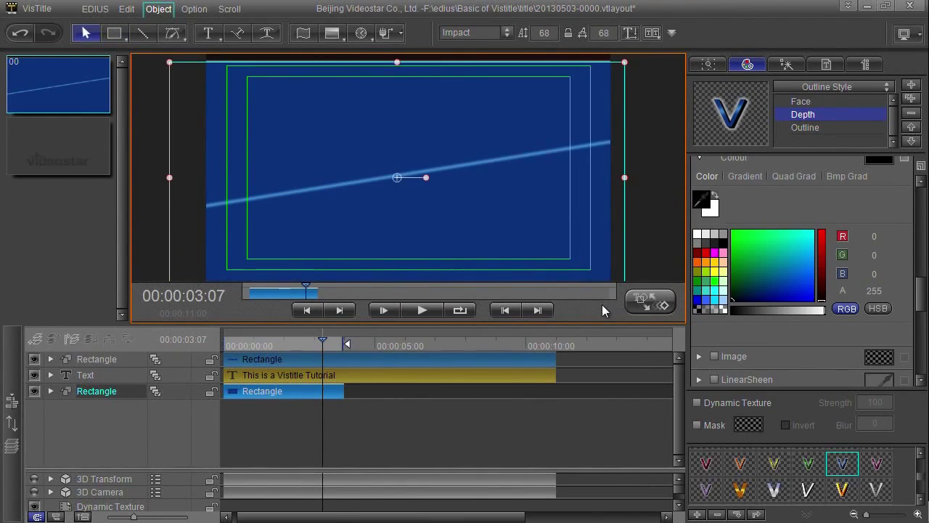
Step: Fill the rectangle with a vertical red-to-black gradient at angle 270
{"action": "left_click", "coordinate": [754, 178]}
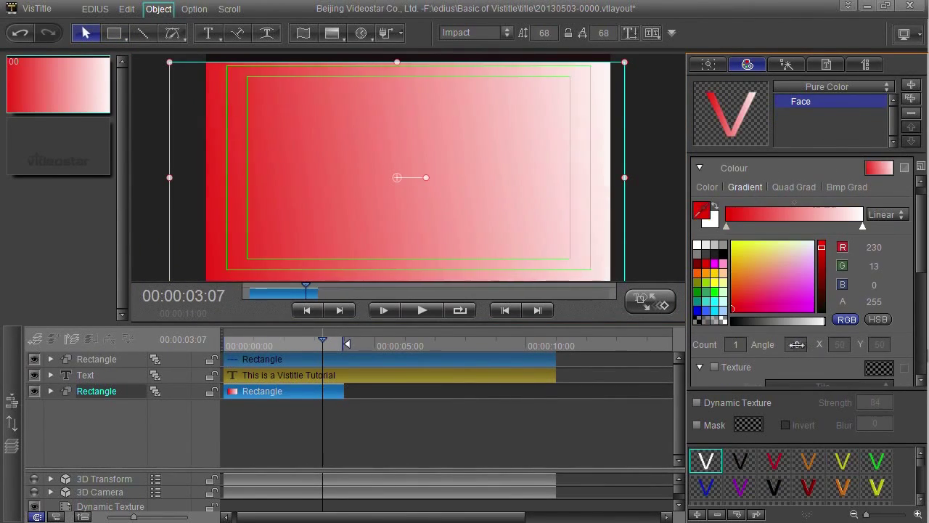
{"action": "left_click_drag", "start_coordinate": [797, 344], "coordinate": [876, 332]}
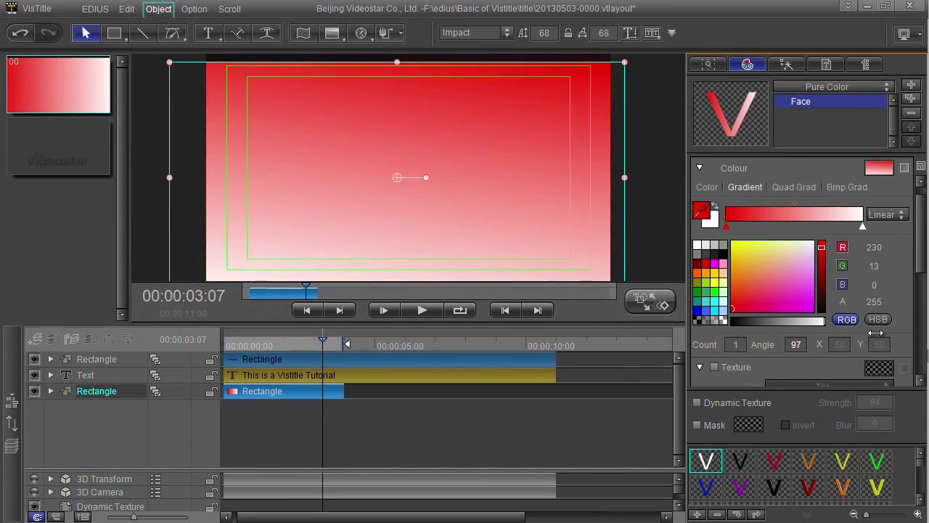
{"action": "left_click", "coordinate": [862, 226]}
{"action": "left_click", "coordinate": [768, 263]}
{"action": "left_click_drag", "start_coordinate": [734, 265], "coordinate": [731, 311]}
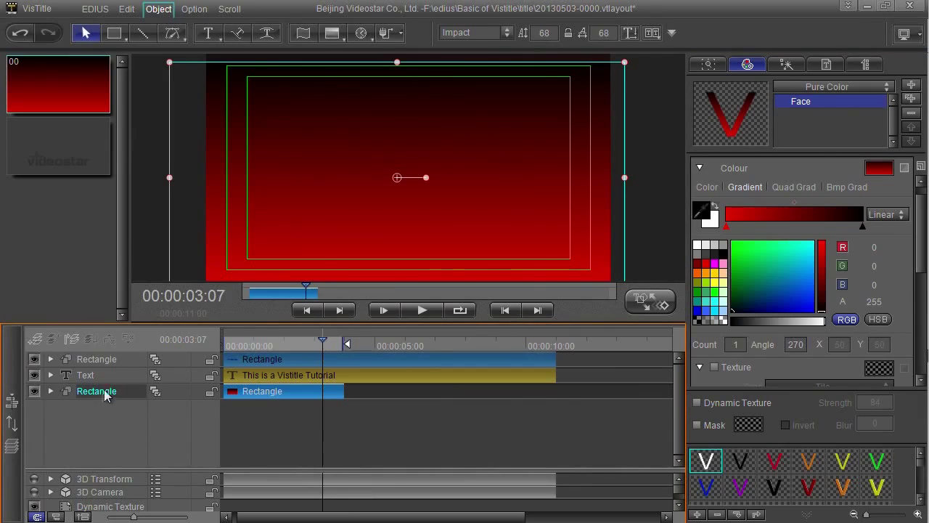
Step: Move the gradient rectangle layer to the top, delete the duplicate rectangle, and mark the preview range end
{"action": "left_click_drag", "start_coordinate": [101, 391], "coordinate": [114, 354]}
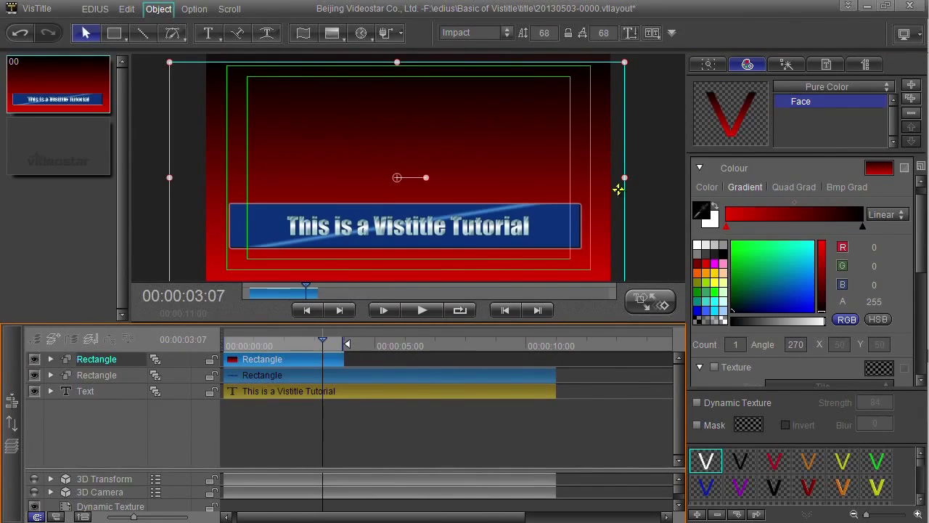
{"action": "key", "text": "Delete"}
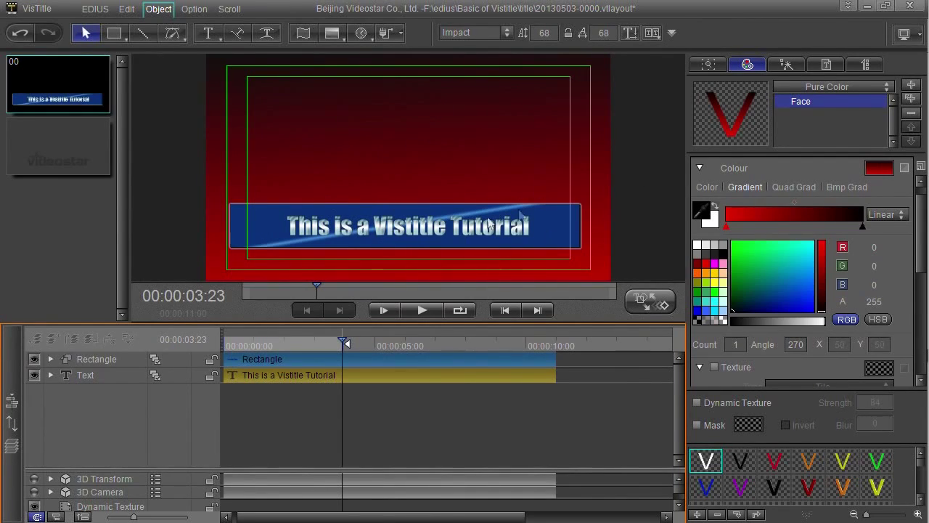
{"action": "mouse_move", "coordinate": [343, 343]}
{"action": "left_mouse_down"}
{"action": "mouse_move", "coordinate": [452, 342]}
{"action": "mouse_move", "coordinate": [301, 343]}
{"action": "mouse_move", "coordinate": [519, 356]}
{"action": "mouse_move", "coordinate": [482, 344]}
{"action": "left_mouse_up"}
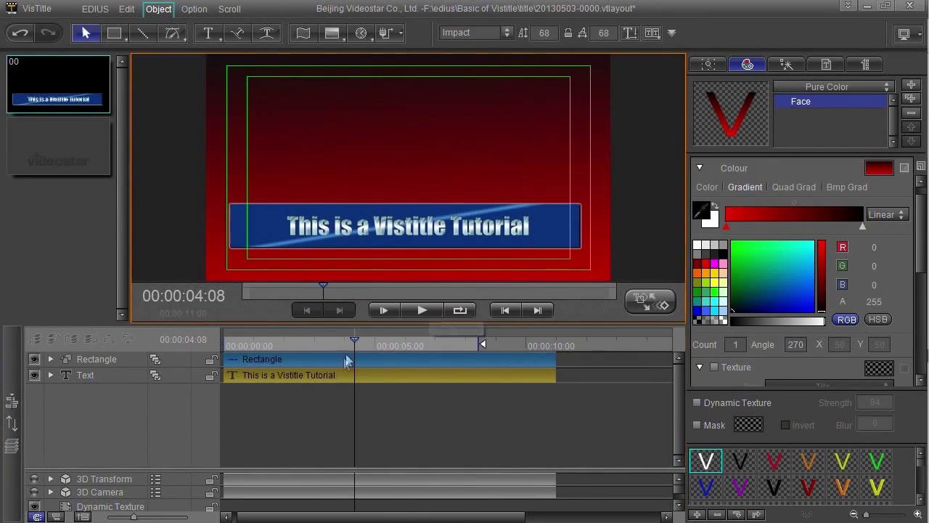
Step: Add a 2D Stretch In entrance to the blue banner Rectangle and preview it
{"action": "left_click", "coordinate": [347, 358]}
{"action": "left_click_drag", "start_coordinate": [353, 356], "coordinate": [232, 356]}
{"action": "left_click", "coordinate": [51, 359]}
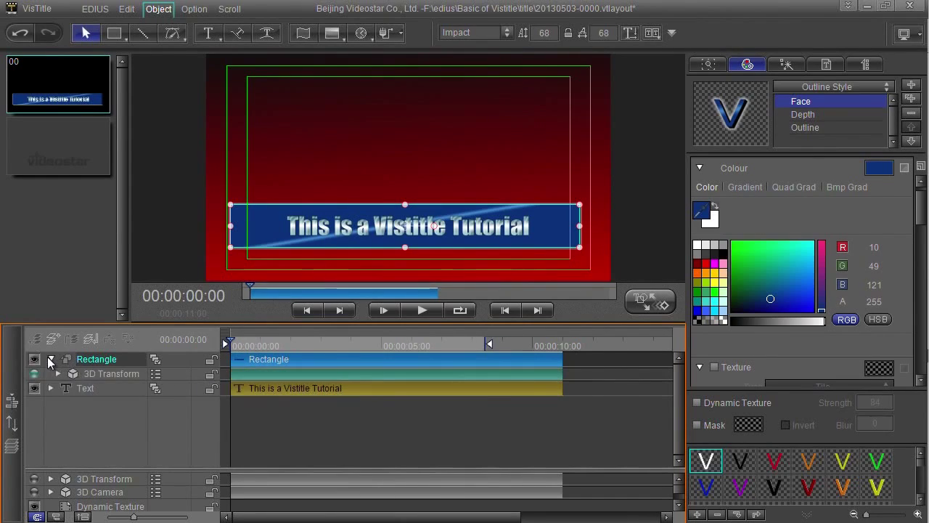
{"action": "left_click", "coordinate": [58, 373]}
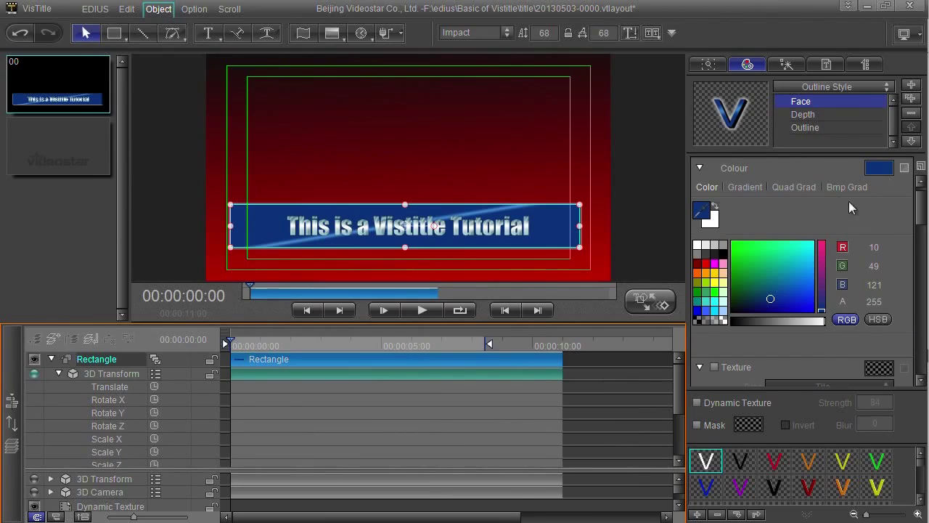
{"action": "left_click", "coordinate": [786, 65]}
{"action": "left_click_drag", "start_coordinate": [772, 474], "coordinate": [227, 382]}
{"action": "left_click", "coordinate": [59, 373]}
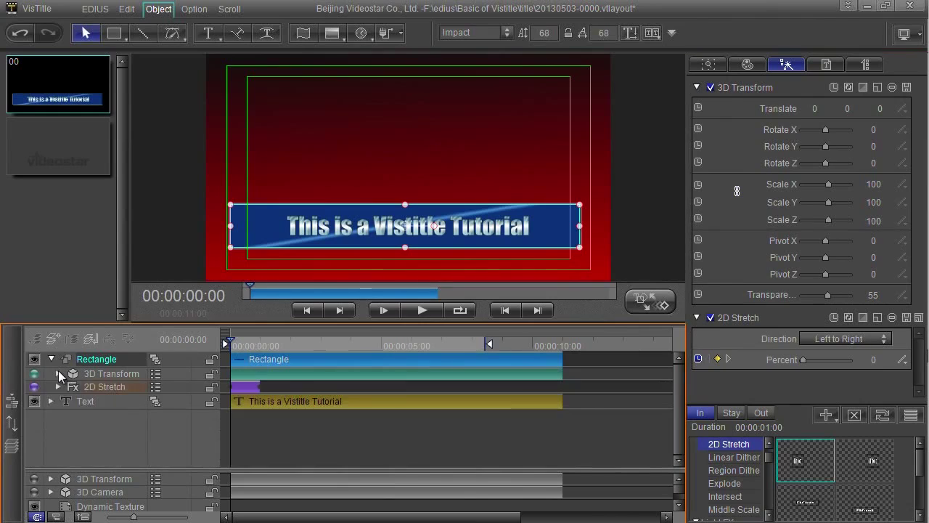
{"action": "left_click", "coordinate": [415, 311]}
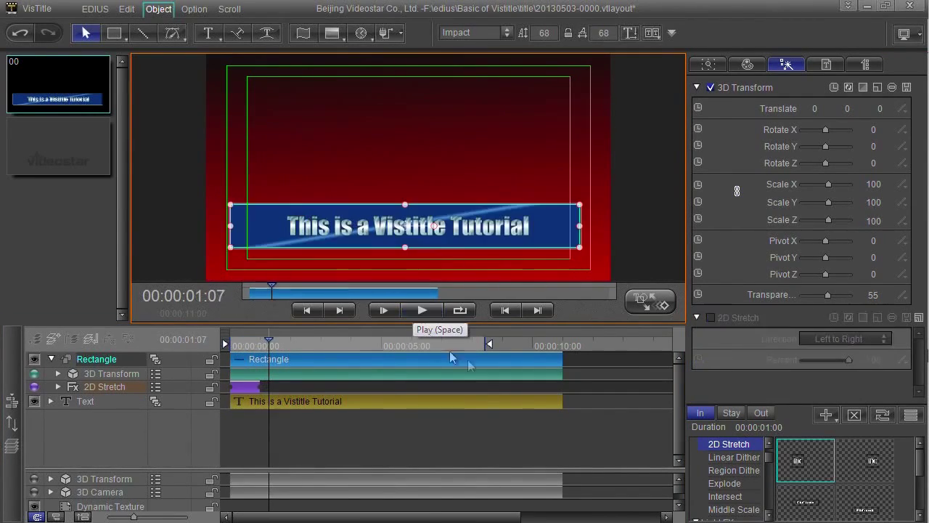
Step: Drop the Explode out-effect onto the end of the title timeline
{"action": "left_click", "coordinate": [539, 355]}
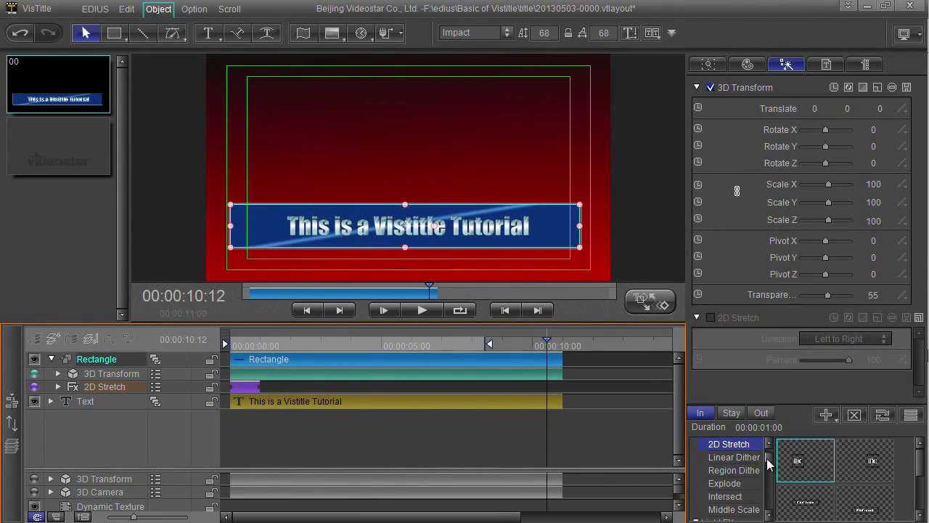
{"action": "left_click", "coordinate": [726, 483]}
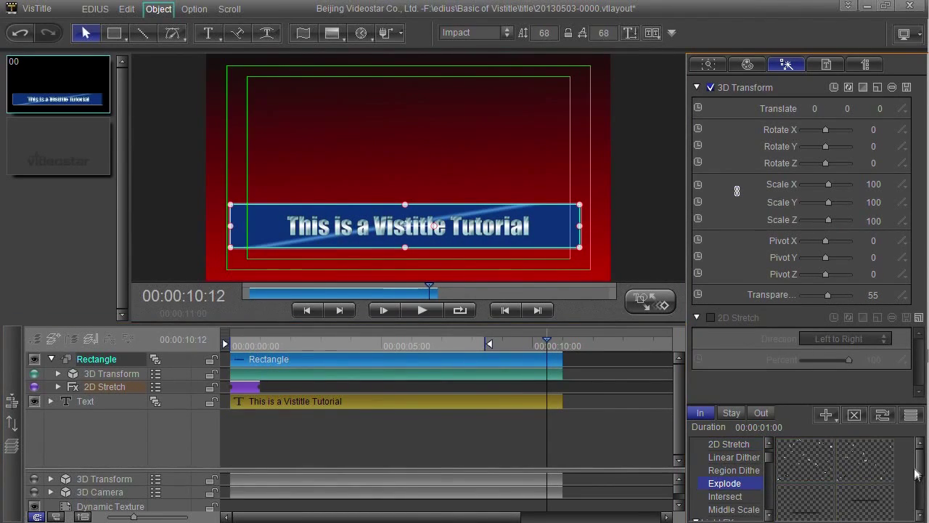
{"action": "left_click_drag", "start_coordinate": [806, 461], "coordinate": [540, 367]}
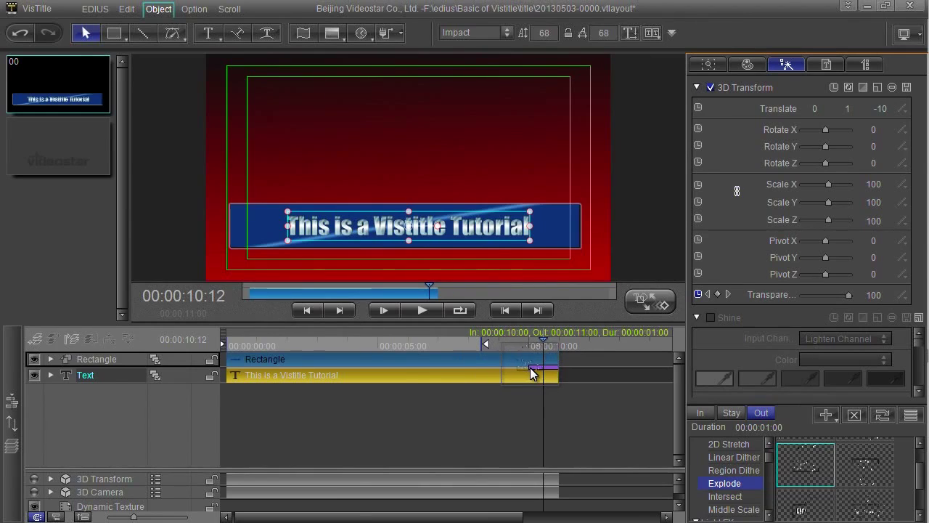
Step: Place the Explode exit at the end of the Rectangle clip, lengthen it, and preview the explosion
{"action": "left_click_drag", "start_coordinate": [530, 368], "coordinate": [507, 398]}
{"action": "left_click", "coordinate": [468, 346]}
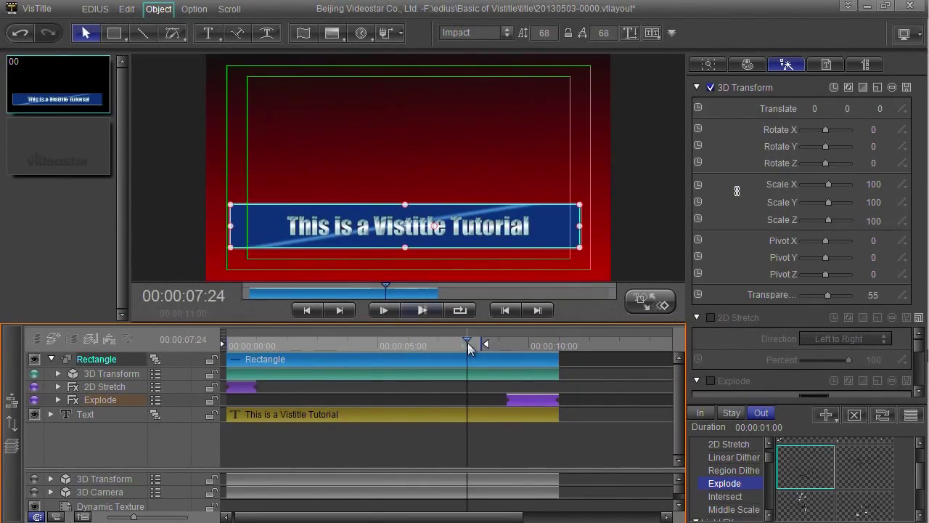
{"action": "key", "text": "space"}
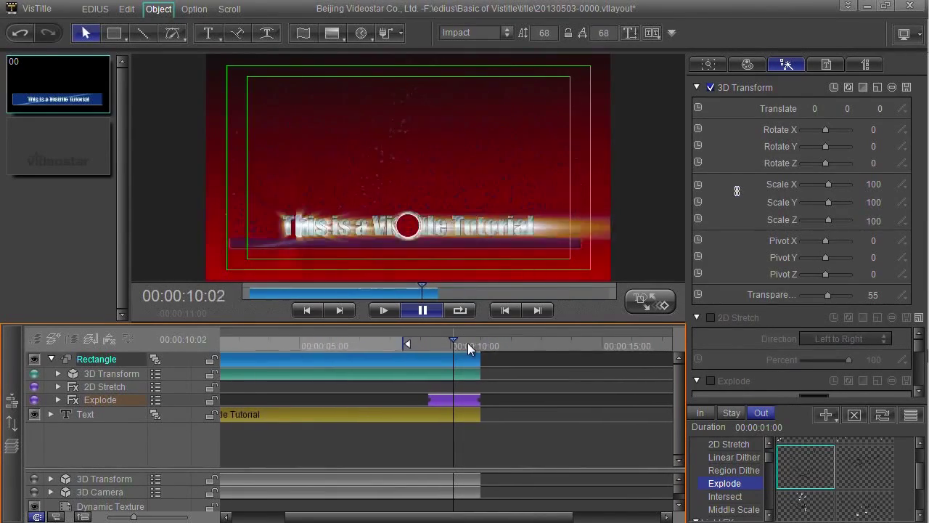
{"action": "key", "text": "space"}
{"action": "left_click", "coordinate": [369, 360]}
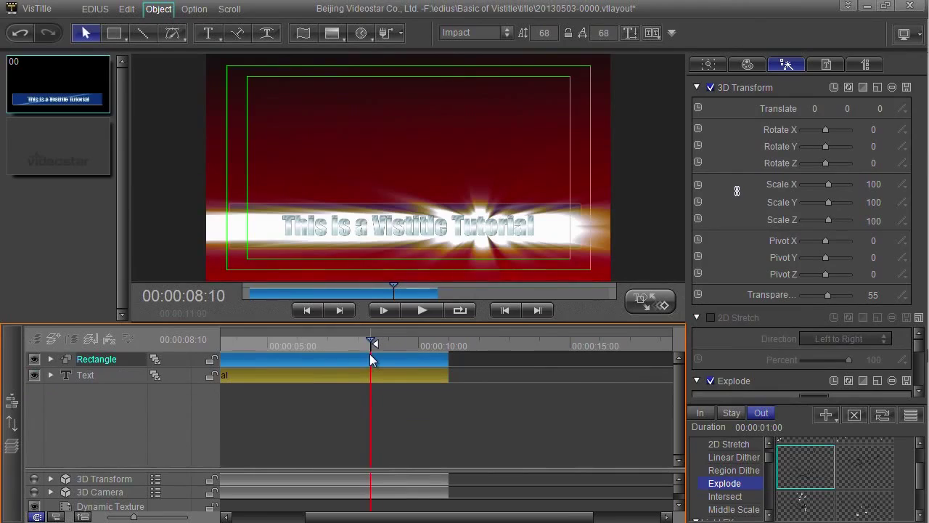
{"action": "left_click_drag", "start_coordinate": [375, 358], "coordinate": [416, 360]}
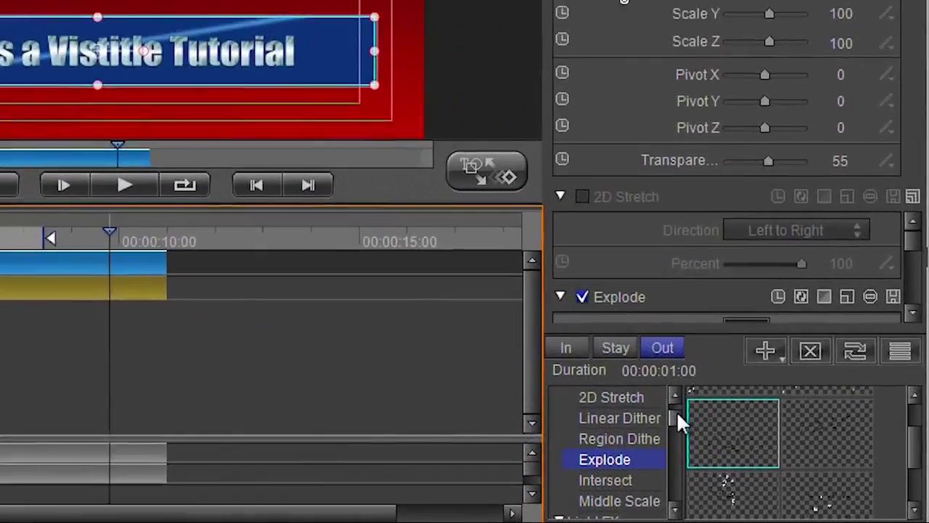
Step: Pick the Worm Hole effect from the effect list
{"action": "left_click_drag", "start_coordinate": [769, 460], "coordinate": [771, 471]}
{"action": "left_click_drag", "start_coordinate": [596, 406], "coordinate": [596, 435]}
{"action": "left_click", "coordinate": [521, 361]}
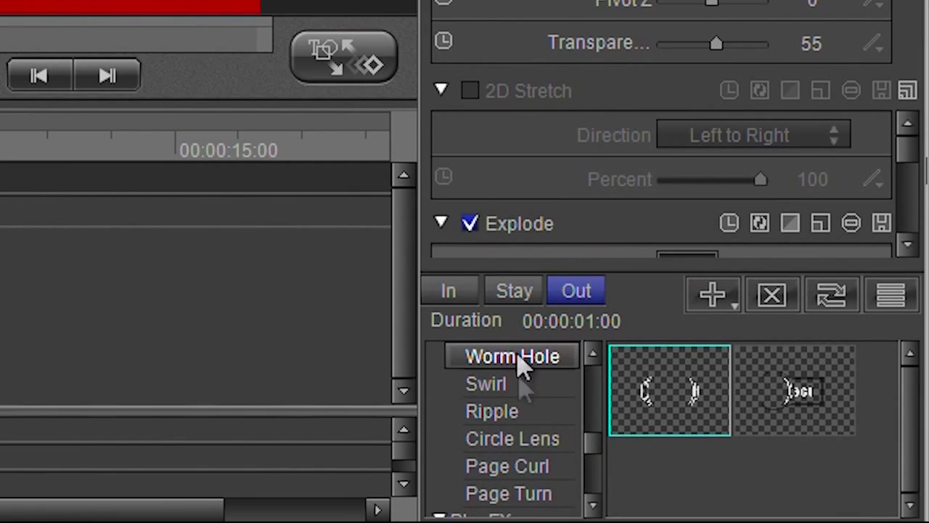
Step: Compare Worm Hole's In, Stay and Out presets, settling on the Out versions
{"action": "left_click", "coordinate": [448, 290]}
{"action": "left_click", "coordinate": [663, 412]}
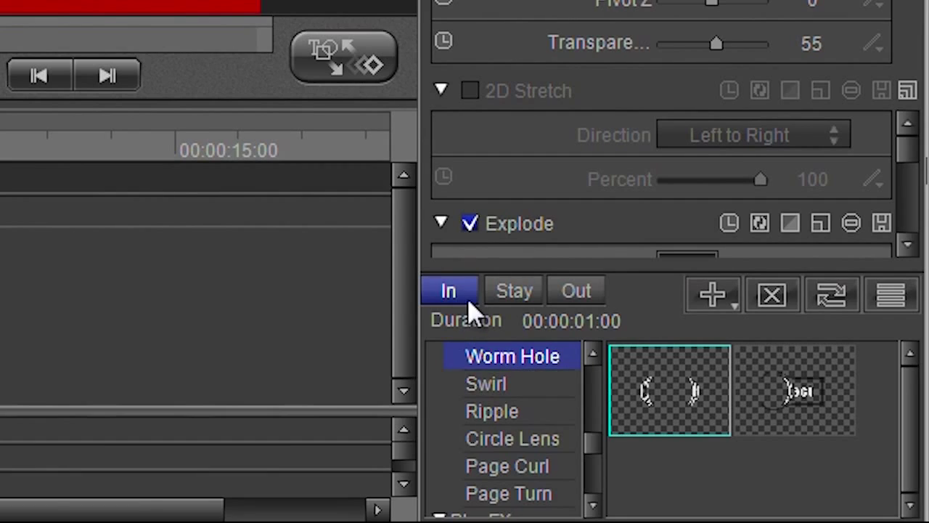
{"action": "left_click", "coordinate": [585, 292]}
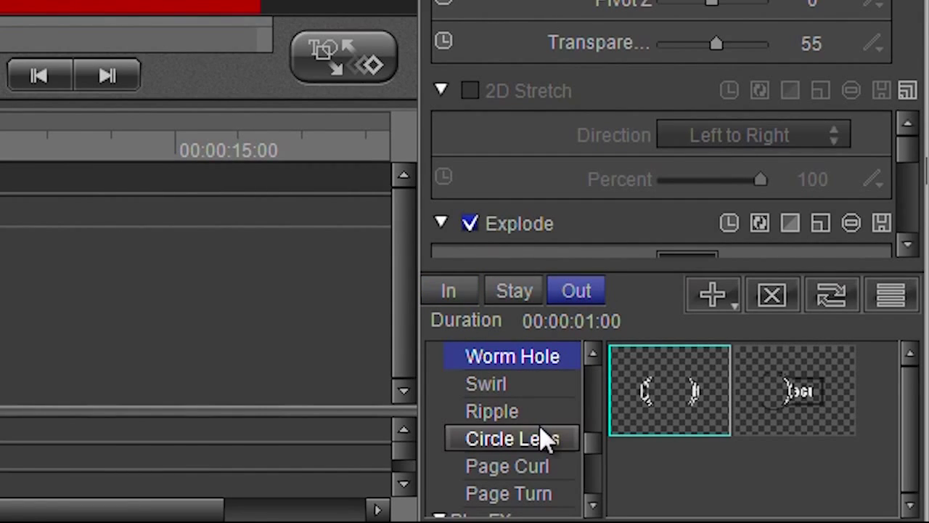
{"action": "left_click", "coordinate": [518, 294]}
{"action": "left_click", "coordinate": [460, 296]}
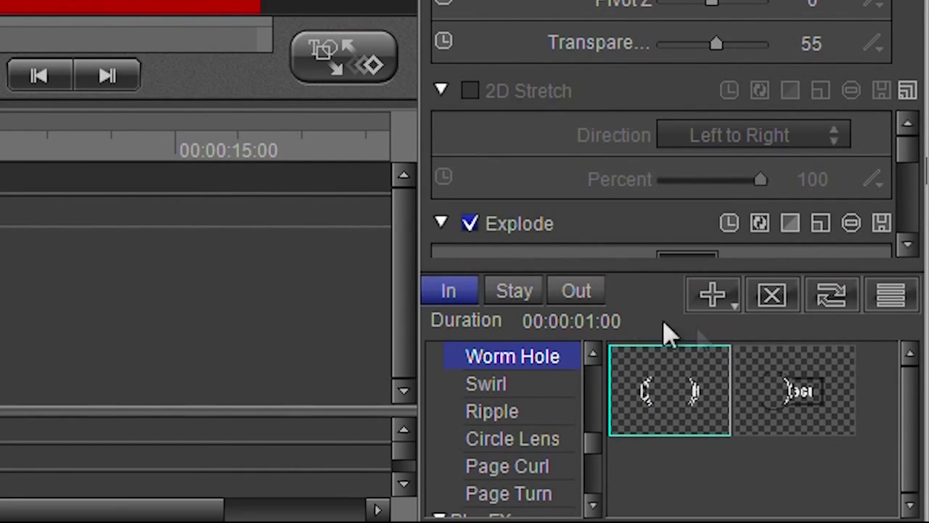
{"action": "left_click", "coordinate": [595, 297]}
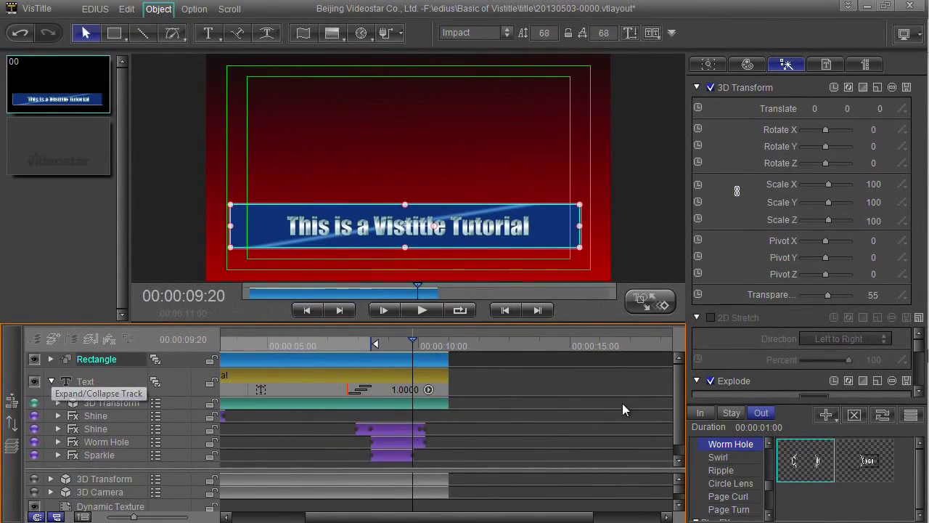
Step: Delete the existing Worm Hole effect from the title text
{"action": "scroll", "coordinate": [678, 406], "scroll_direction": "down", "scroll_amount": 1}
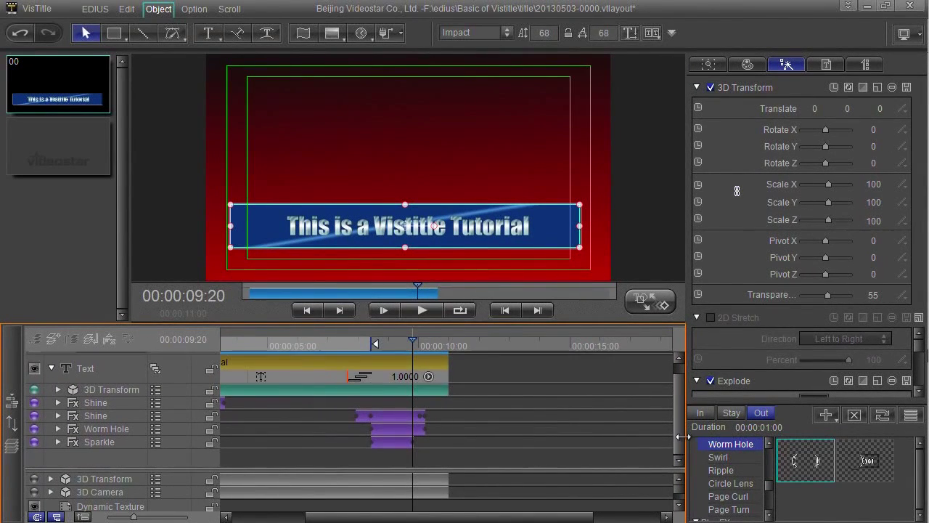
{"action": "left_click", "coordinate": [110, 430]}
{"action": "key", "text": "Delete"}
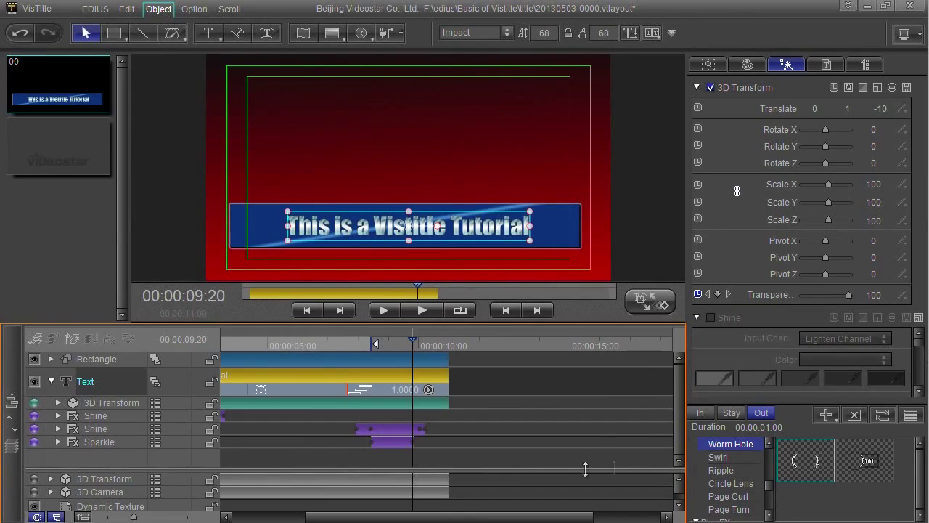
Step: Add a Worm Hole Out exit to the Text track, extend it to the title's end, and preview
{"action": "left_click_drag", "start_coordinate": [791, 465], "coordinate": [442, 453]}
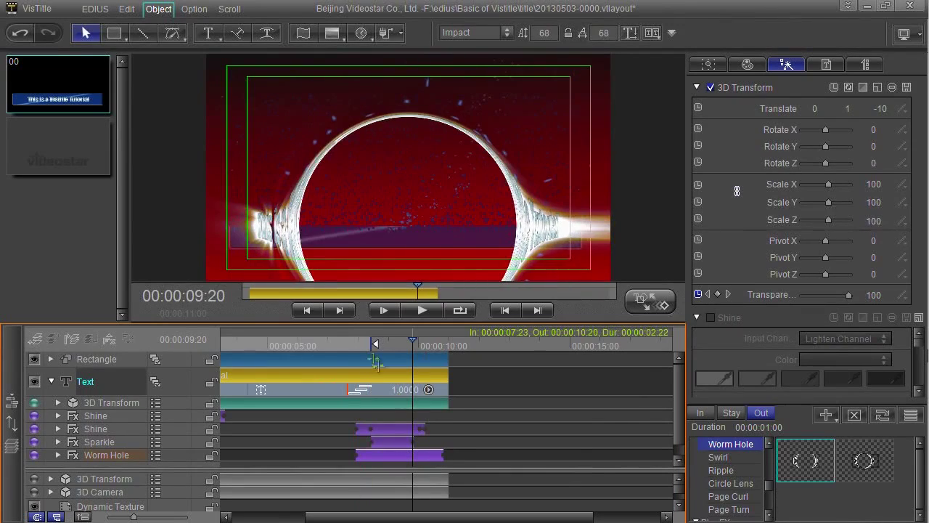
{"action": "left_click", "coordinate": [338, 341]}
{"action": "left_click", "coordinate": [437, 310]}
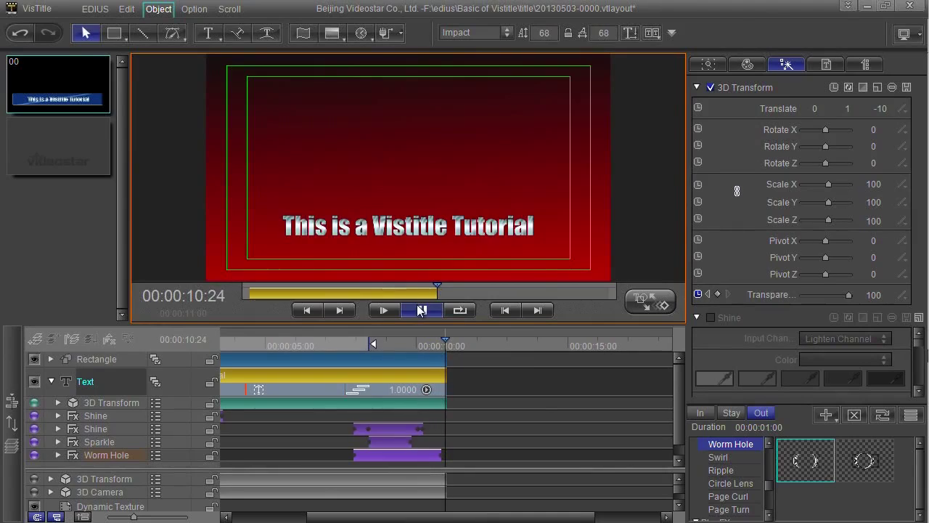
{"action": "left_click", "coordinate": [420, 314]}
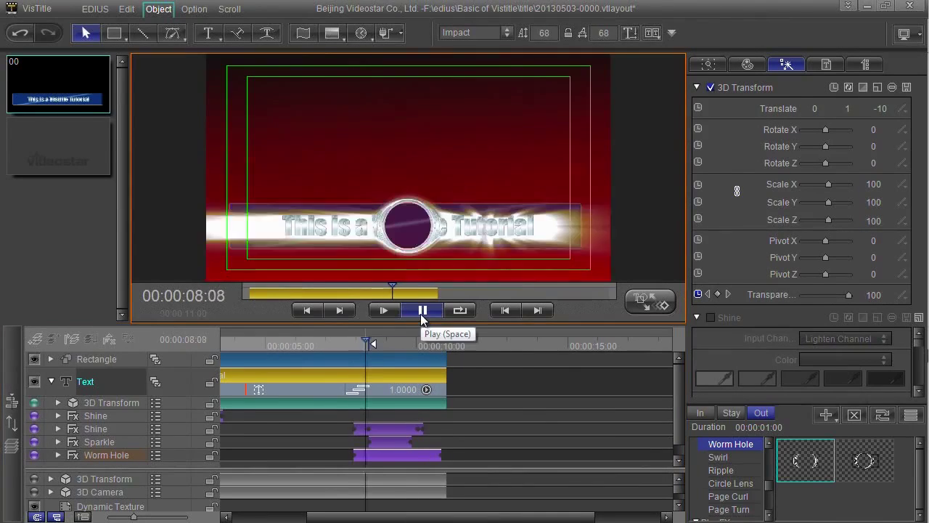